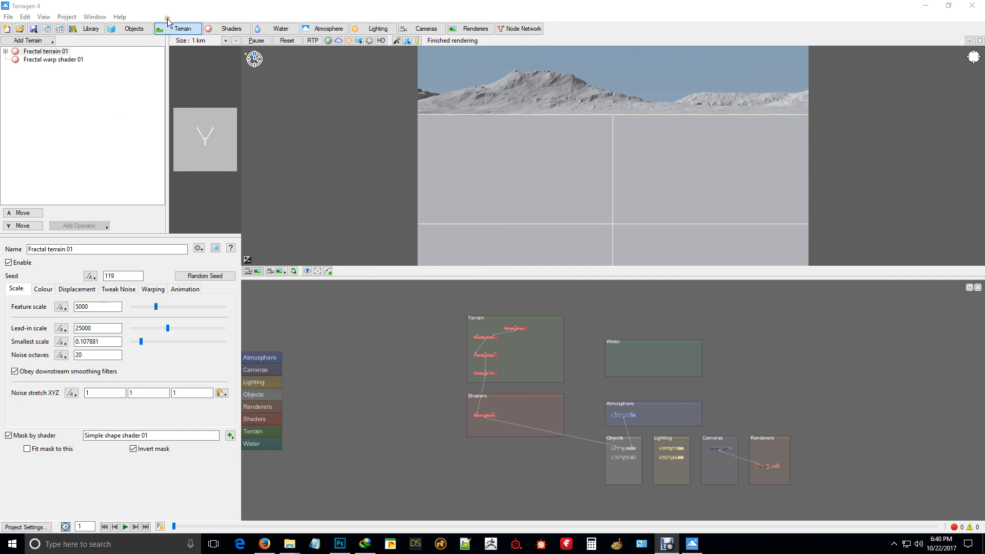
# - Add a heightfield terrain loaded from the file Moon3.ter and check it briefly in the ray-traced preview
pyautogui.scroll(-3, 504, 376)
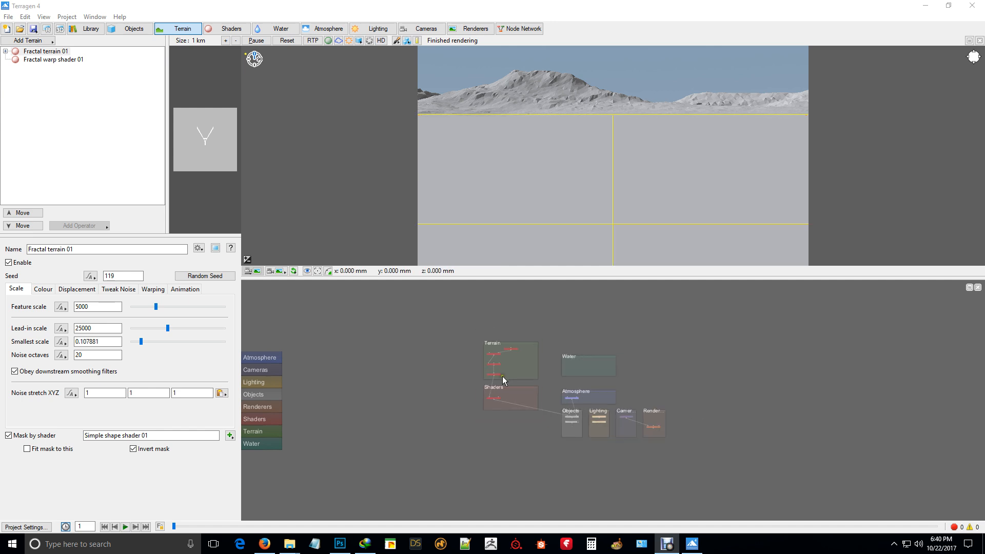
pyautogui.scroll(5, 506, 364)
pyautogui.scroll(-1, 513, 358)
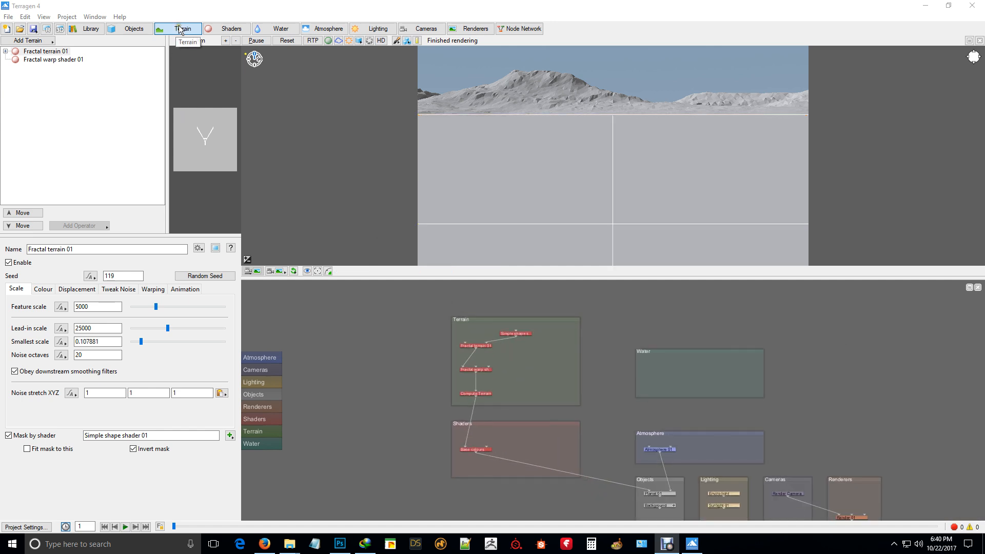
pyautogui.click(37, 42)
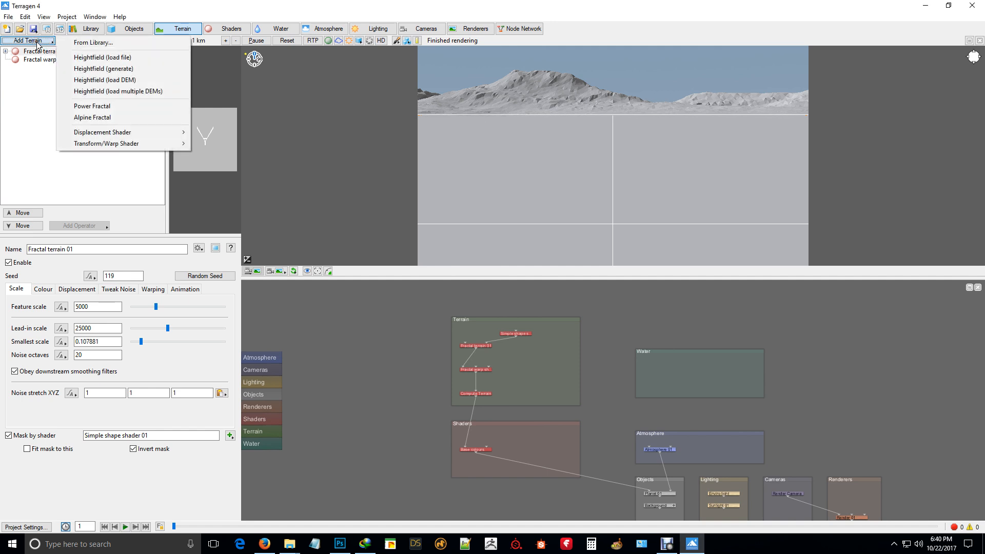
pyautogui.click(90, 58)
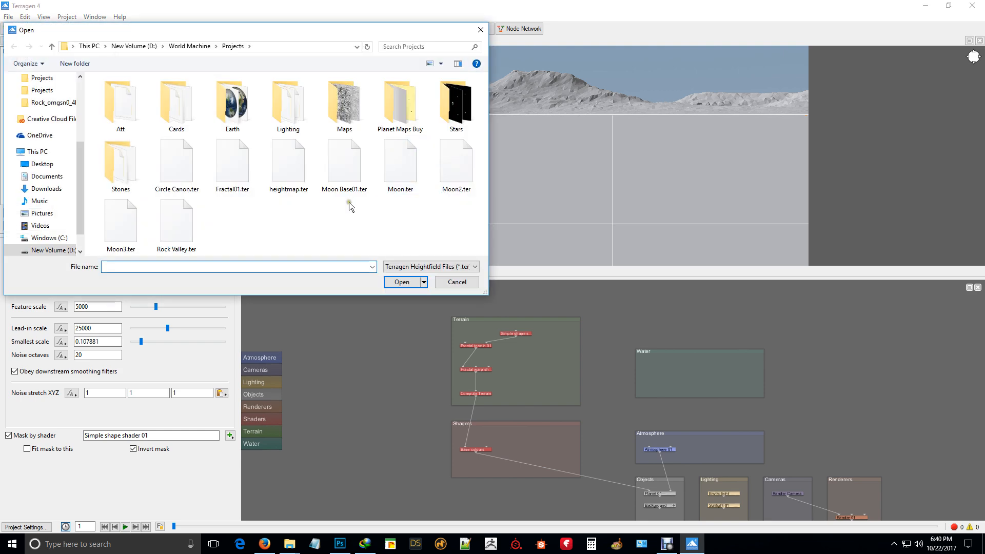
pyautogui.click(125, 224)
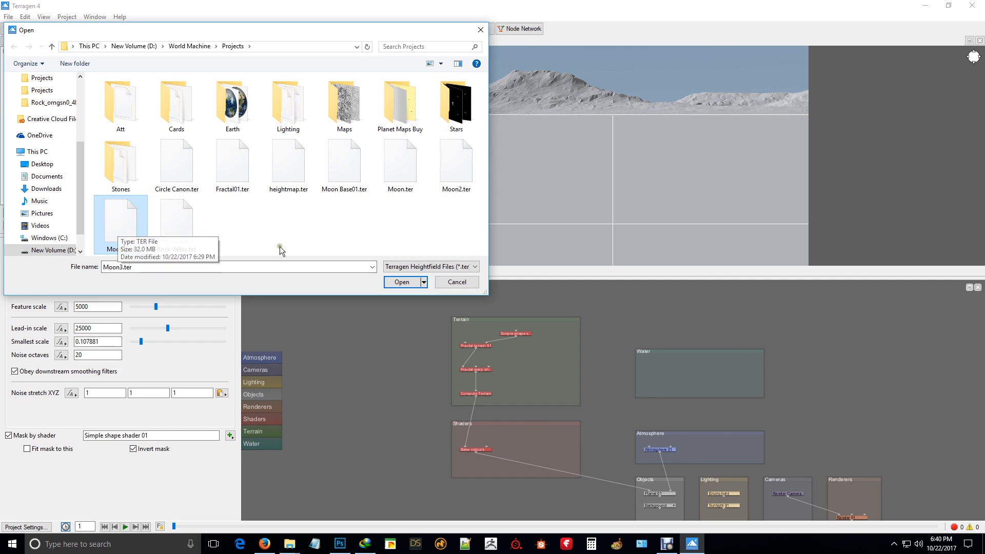
pyautogui.click(401, 283)
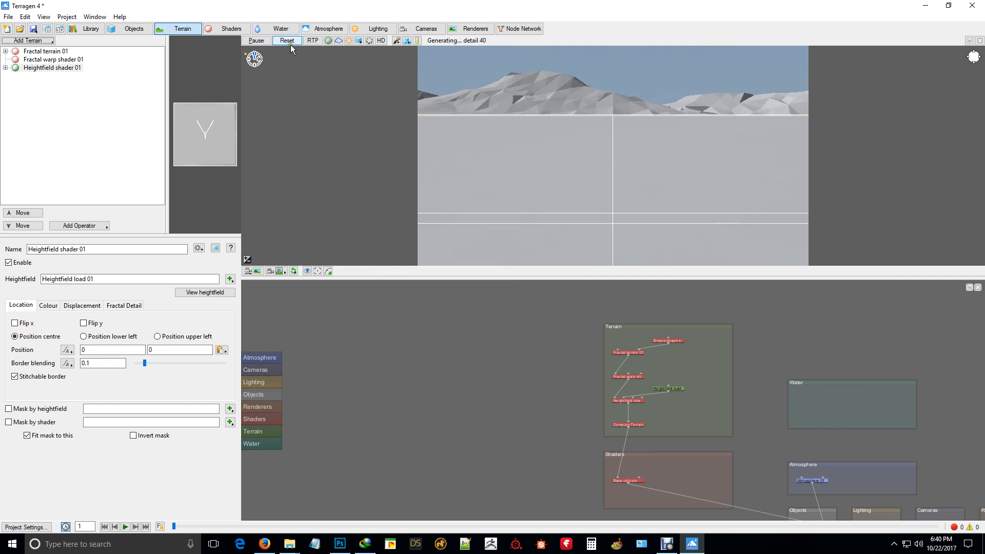
pyautogui.click(314, 41)
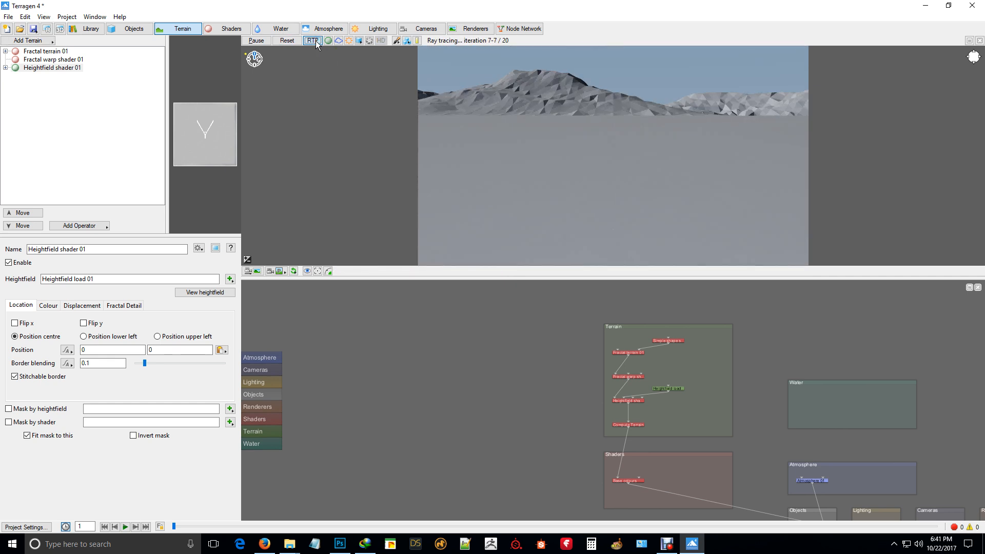
pyautogui.click(313, 42)
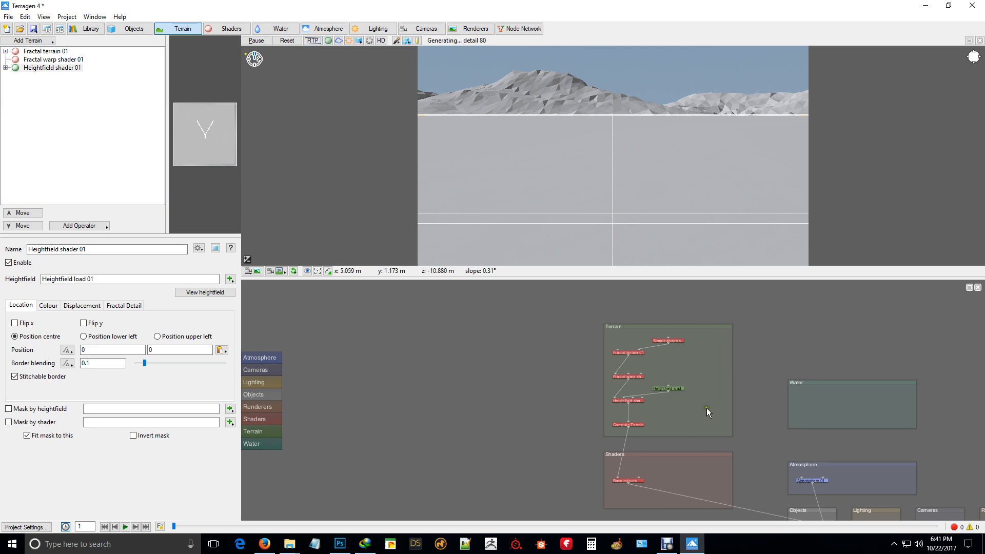
# - Set the displacement height multiplier of Heightfield shader 01 to 50
pyautogui.scroll(5, 667, 395)
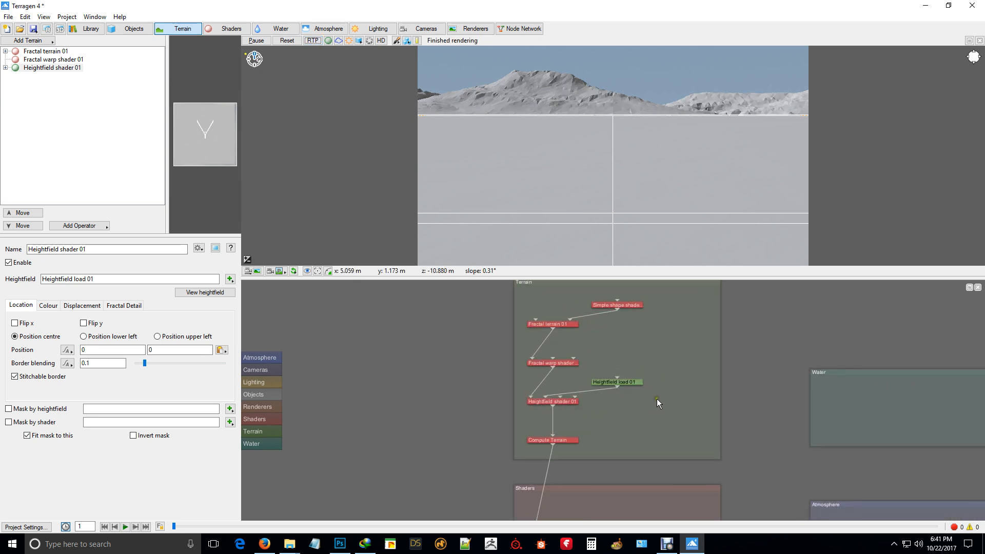
pyautogui.scroll(-4, 580, 386)
pyautogui.scroll(3, 568, 350)
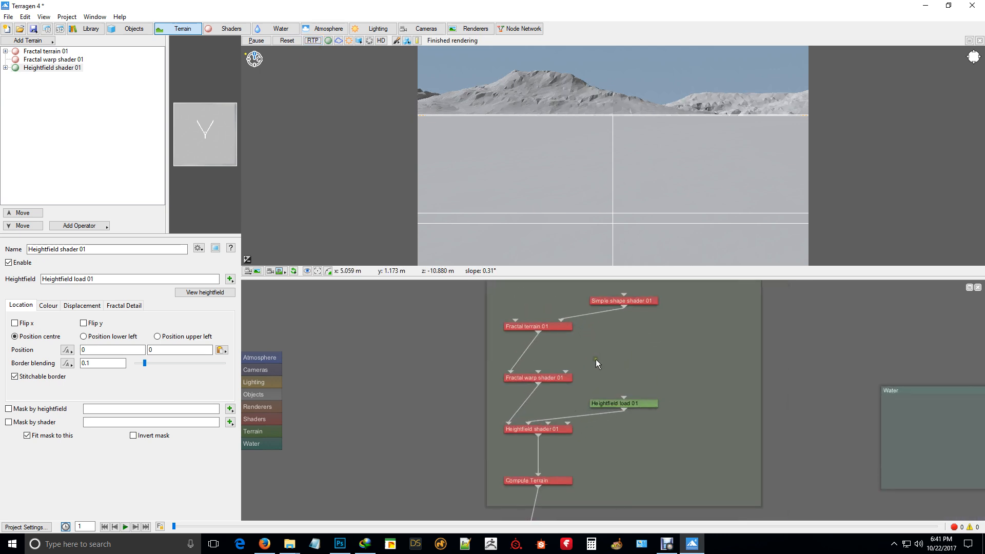
pyautogui.doubleClick(555, 434)
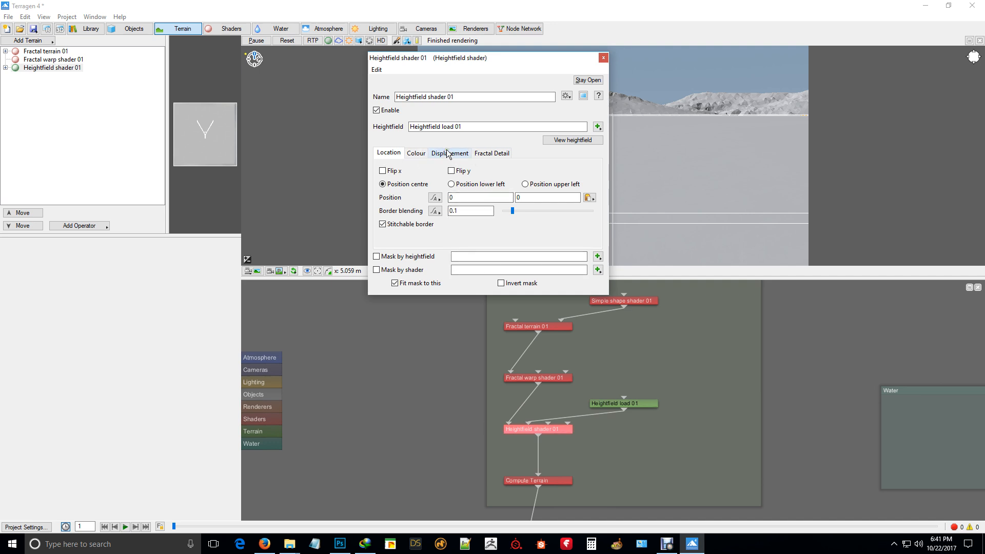
pyautogui.click(444, 155)
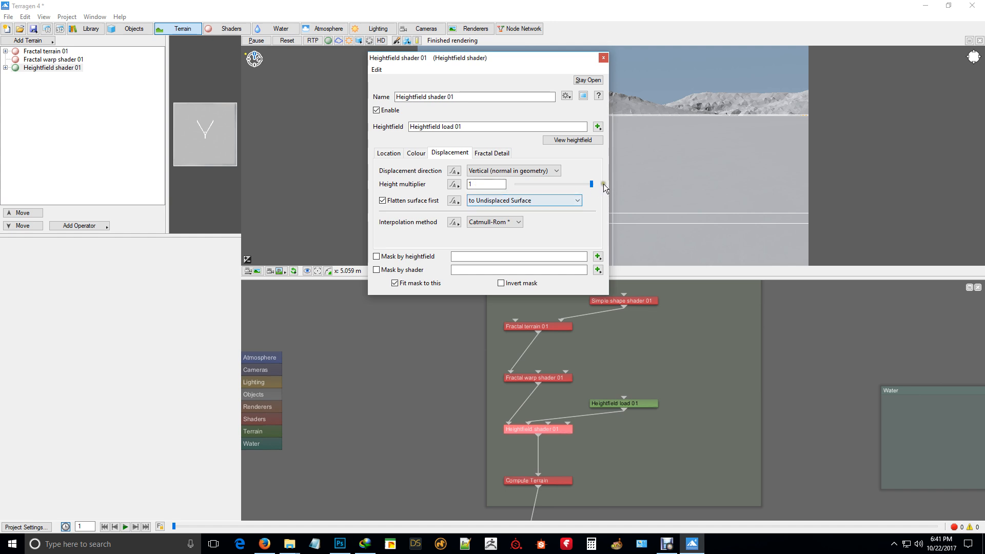
pyautogui.click(485, 183)
pyautogui.write('50')
pyautogui.press('Return')
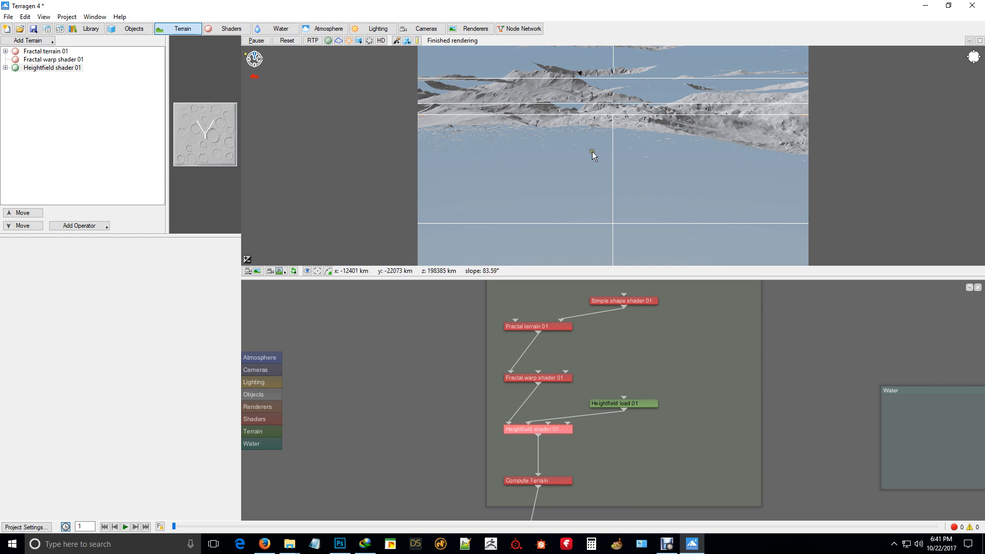
# - Move the preview viewpoint over the cratered terrain and enable the ray-traced preview
pyautogui.moveTo(633, 127); pyautogui.dragTo(728, 112)
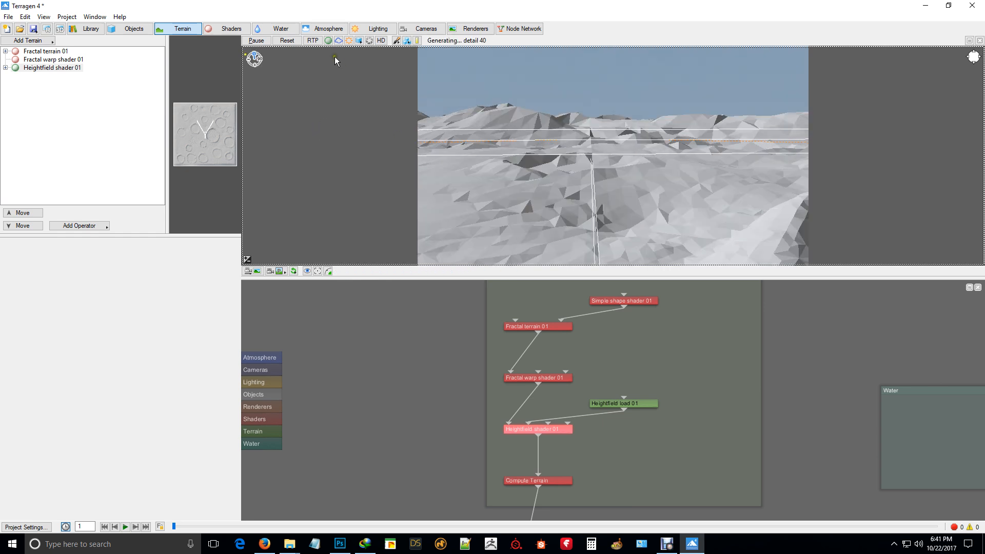
pyautogui.click(313, 41)
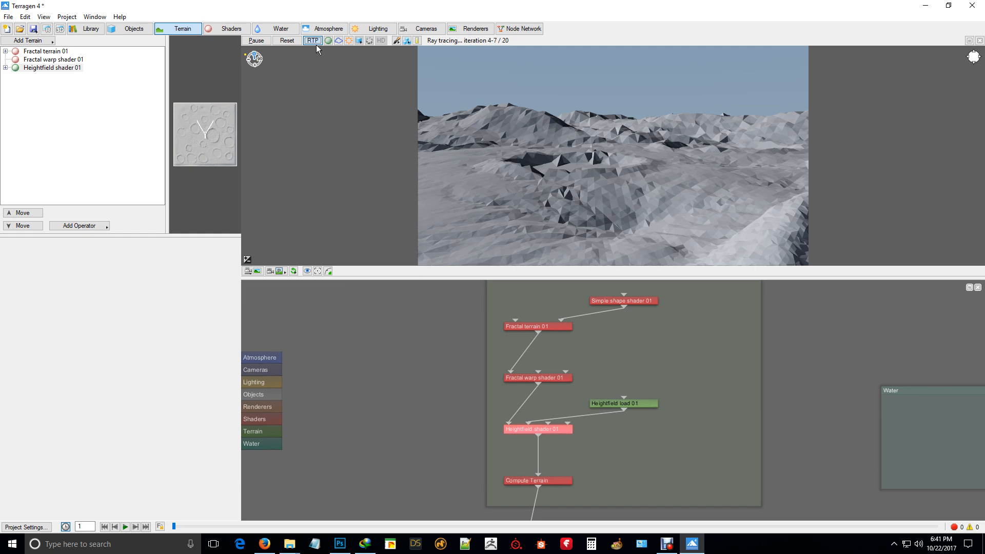
pyautogui.moveTo(723, 170)
pyautogui.mouseDown()
pyautogui.moveTo(669, 162)
pyautogui.moveTo(718, 157)
pyautogui.moveTo(629, 182)
pyautogui.moveTo(684, 159)
pyautogui.moveTo(684, 179)
pyautogui.mouseUp()
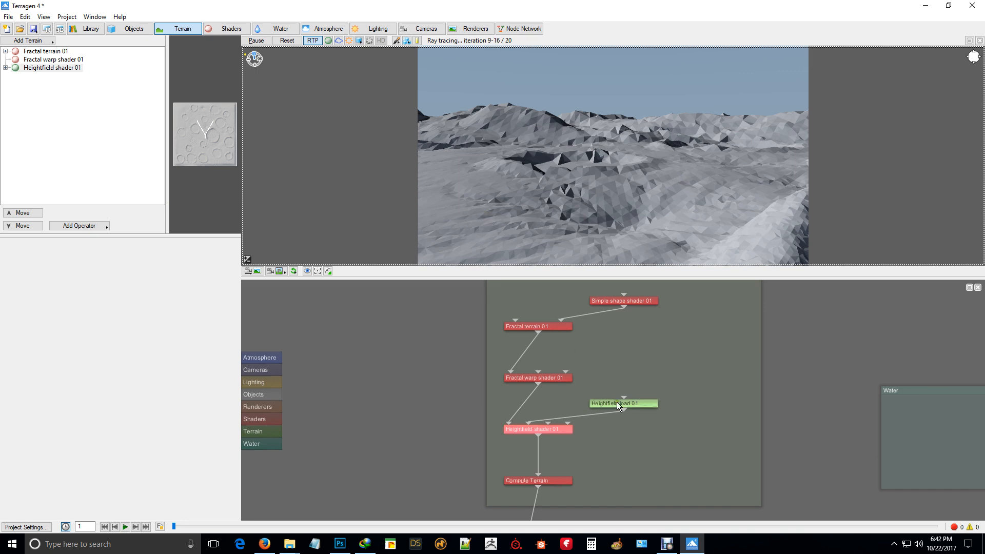
# - Set the size in metres of Heightfield load 01 to 1000 by 1000
pyautogui.doubleClick(644, 402)
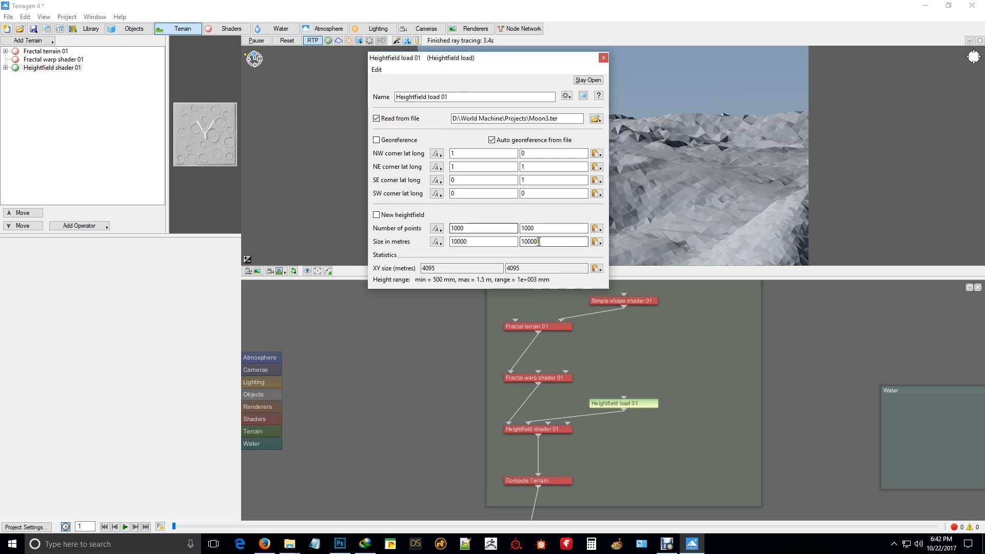
pyautogui.click(457, 241)
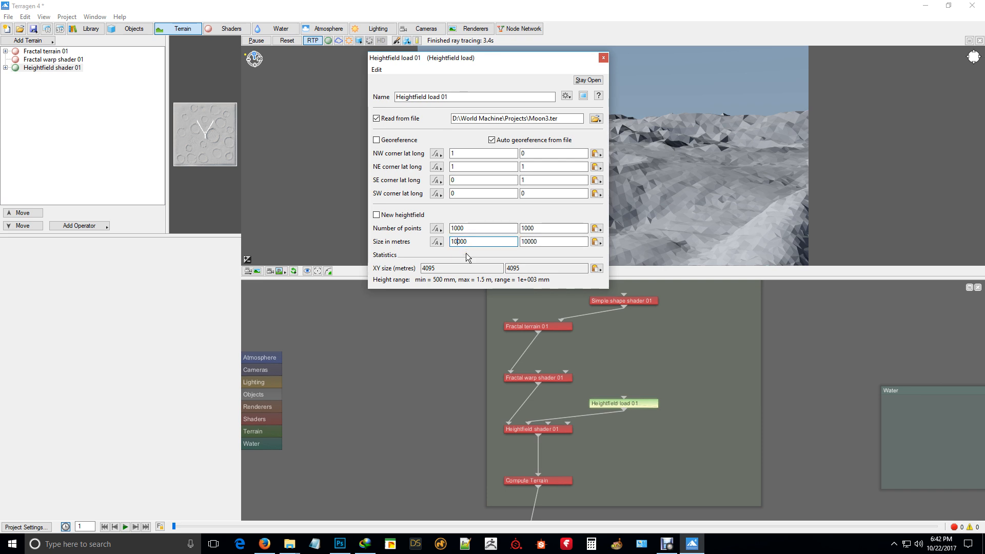
pyautogui.press('BackSpace')
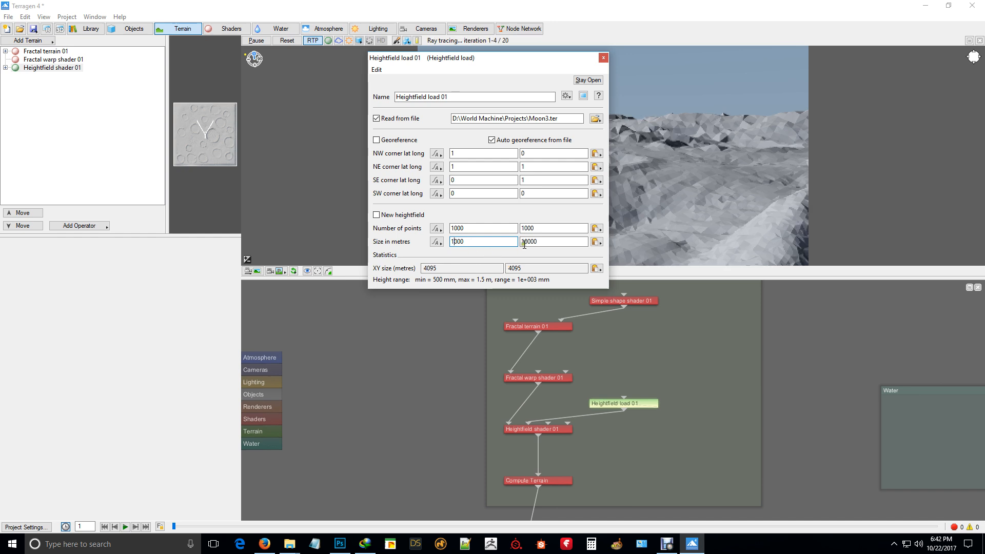
pyautogui.click(528, 241)
pyautogui.press('BackSpace')
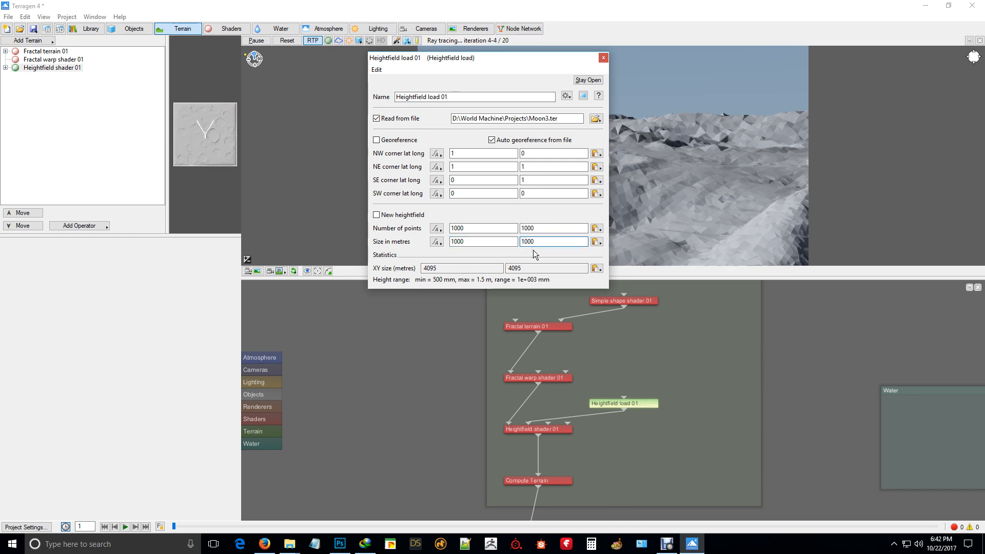
# - Set the number of points of Heightfield load 01 to 10000 by 10000 and close its settings
pyautogui.click(455, 229)
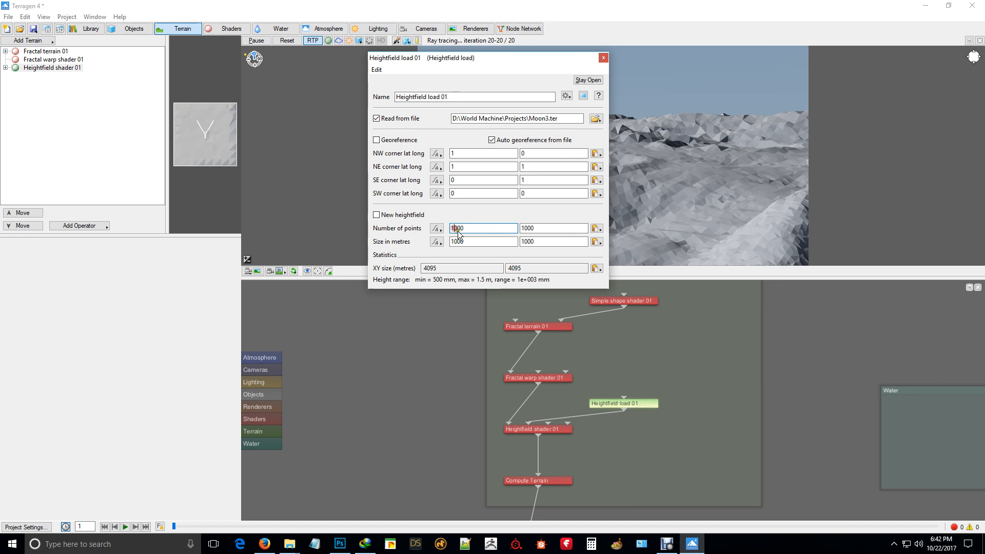
pyautogui.write('0')
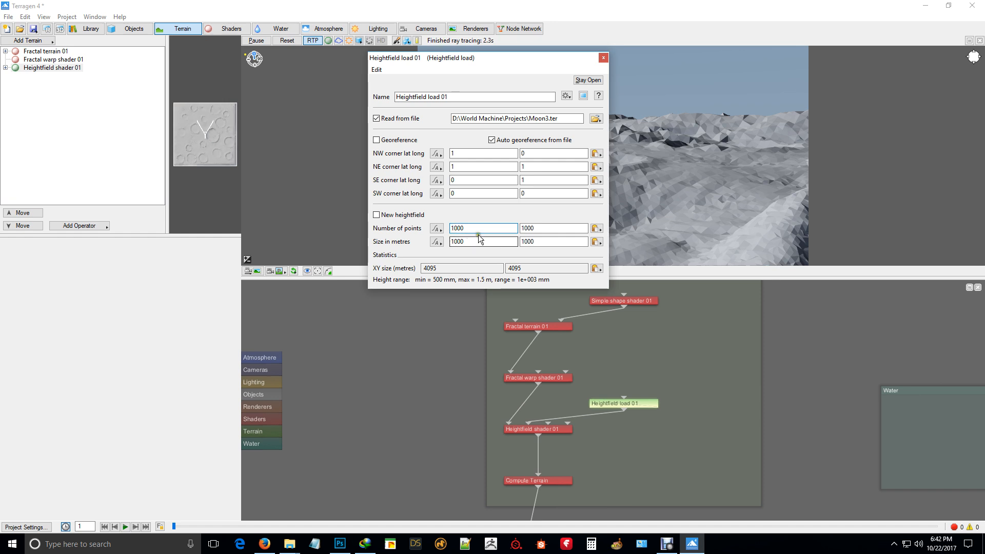
pyautogui.click(526, 227)
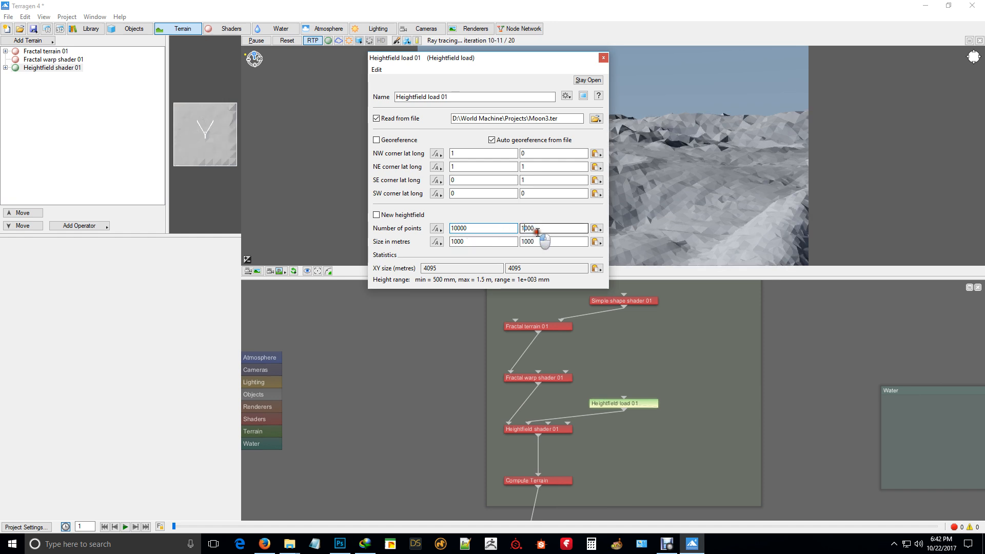
pyautogui.write('0')
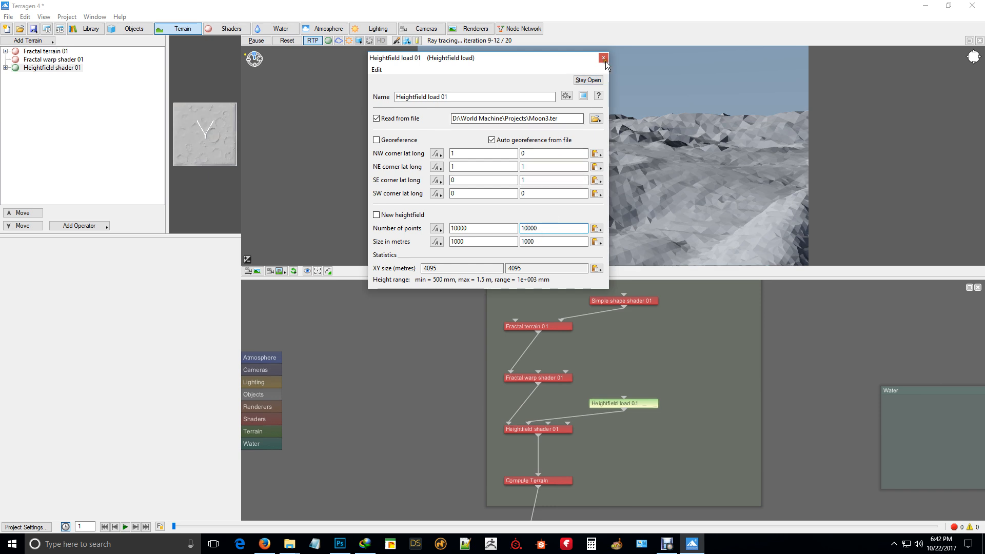
pyautogui.click(604, 59)
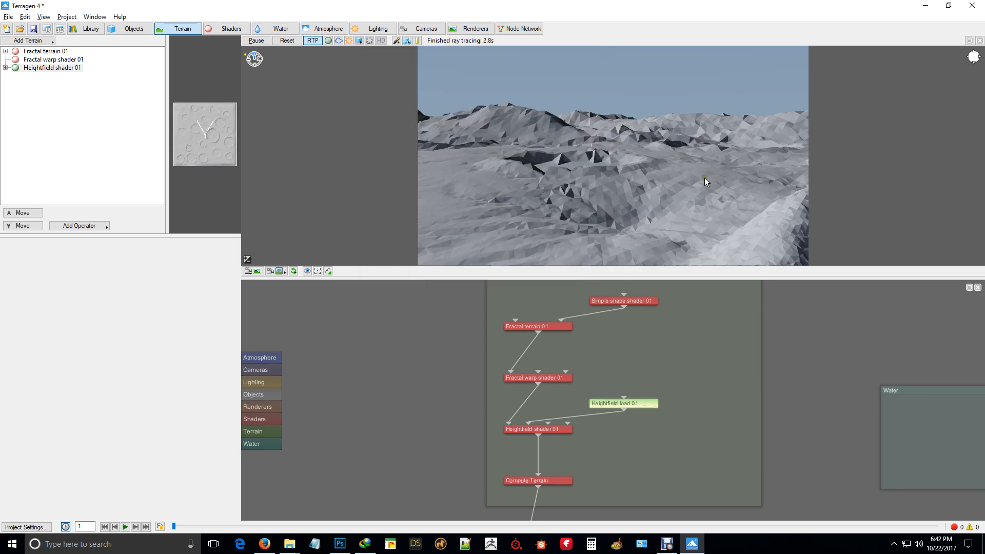
# - Frame the craters in the ray-traced preview and copy that view to the render camera
pyautogui.keyDown('alt'); pyautogui.moveTo(709, 178); pyautogui.dragTo(525, 172, button='right'); pyautogui.keyUp('alt')
pyautogui.moveTo(630, 185)
pyautogui.keyDown('alt'); pyautogui.mouseDown(button='right')
pyautogui.moveTo(627, 154)
pyautogui.moveTo(637, 188)
pyautogui.mouseUp(button='right'); pyautogui.keyUp('alt')
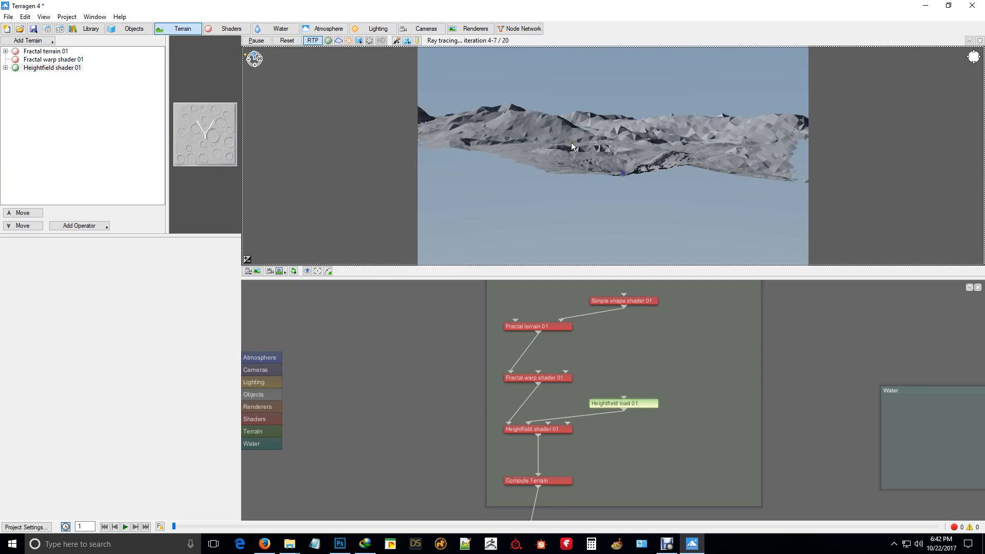
pyautogui.click(318, 41)
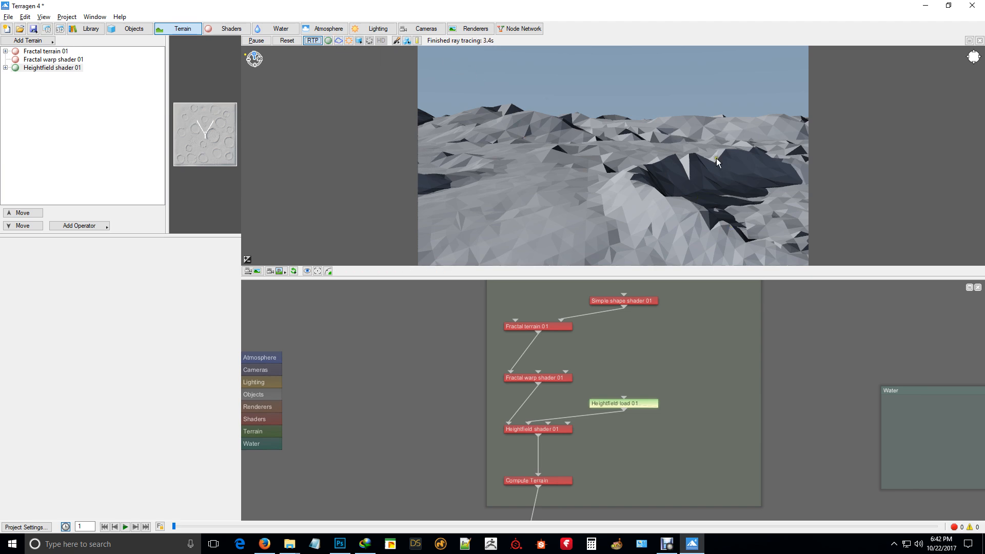
pyautogui.keyDown('alt'); pyautogui.moveTo(716, 158); pyautogui.dragTo(553, 134, button='right'); pyautogui.keyUp('alt')
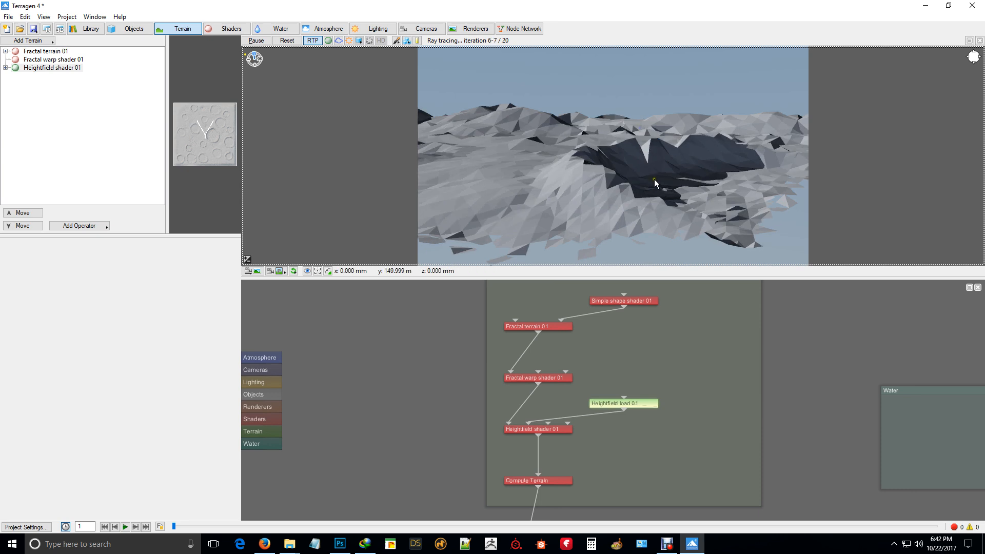
pyautogui.moveTo(671, 167)
pyautogui.keyDown('alt'); pyautogui.mouseDown(button='right')
pyautogui.moveTo(518, 164)
pyautogui.moveTo(670, 179)
pyautogui.moveTo(666, 143)
pyautogui.moveTo(676, 133)
pyautogui.moveTo(681, 142)
pyautogui.mouseUp(button='right'); pyautogui.keyUp('alt')
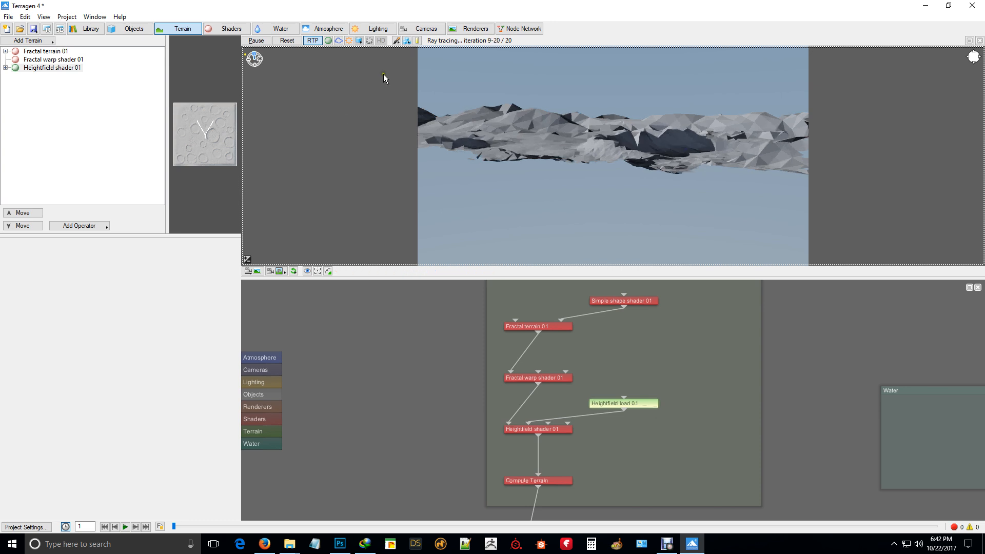
pyautogui.click(313, 41)
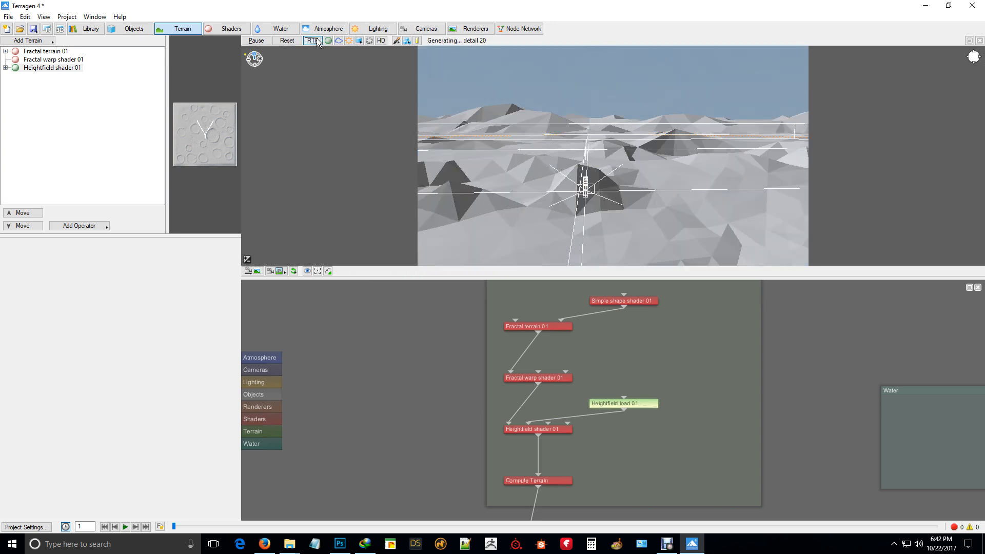
pyautogui.click(313, 40)
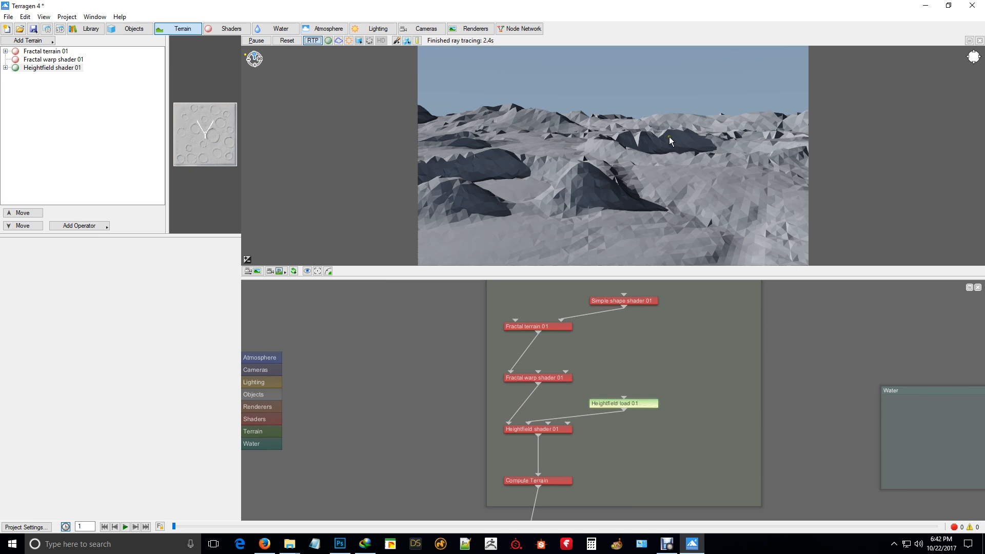
pyautogui.click(256, 270)
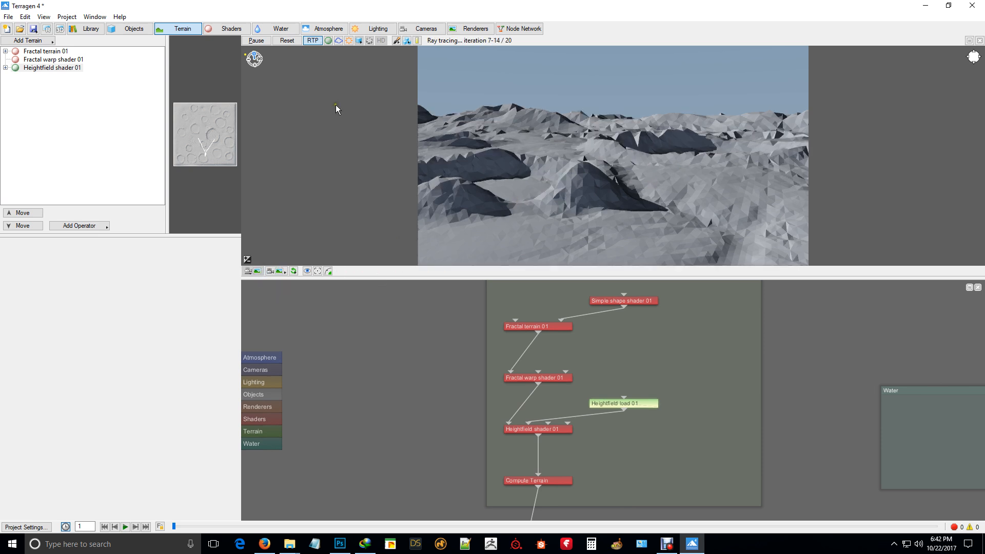
# - Render the crater landscape from the render camera, inspect the image and close the render view
pyautogui.click(47, 30)
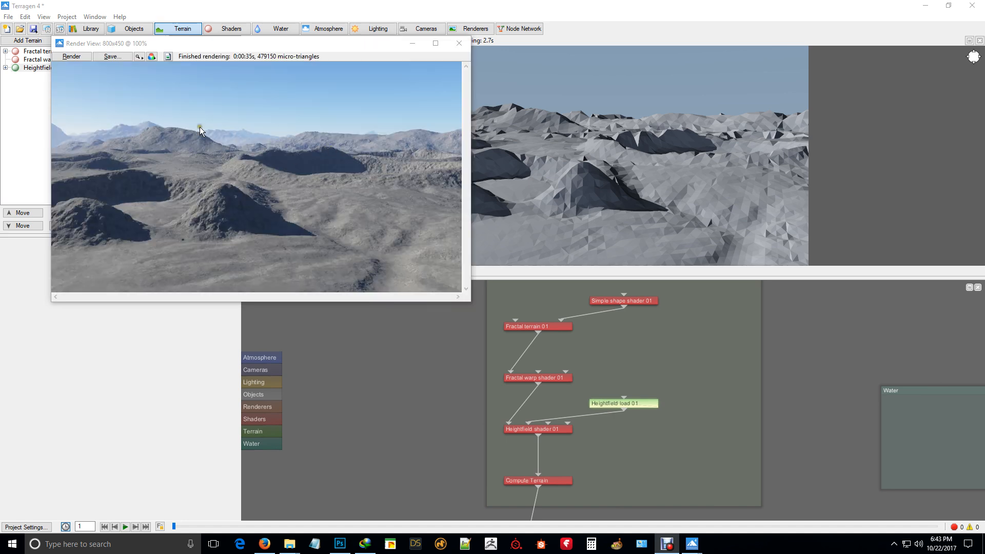
pyautogui.moveTo(374, 44); pyautogui.dragTo(439, 118)
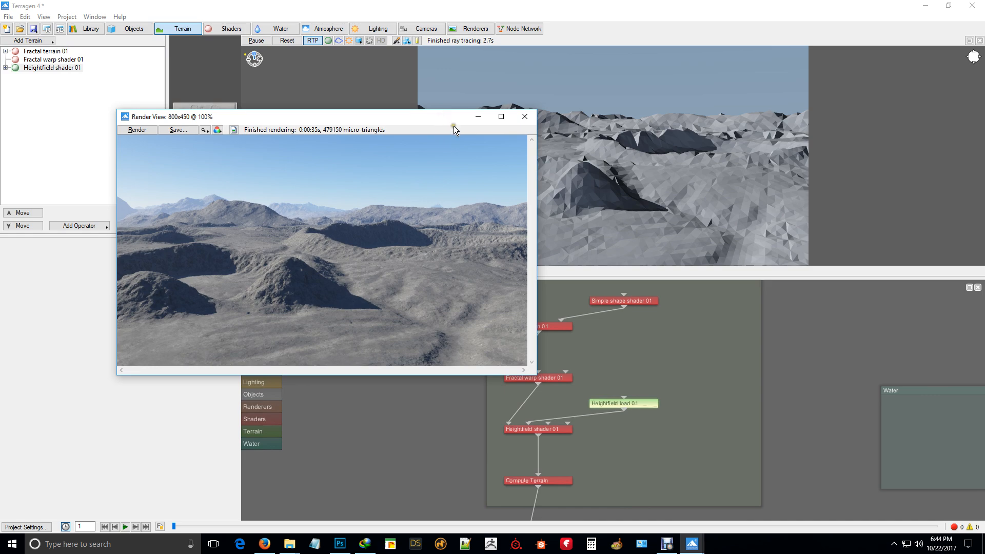
pyautogui.click(528, 119)
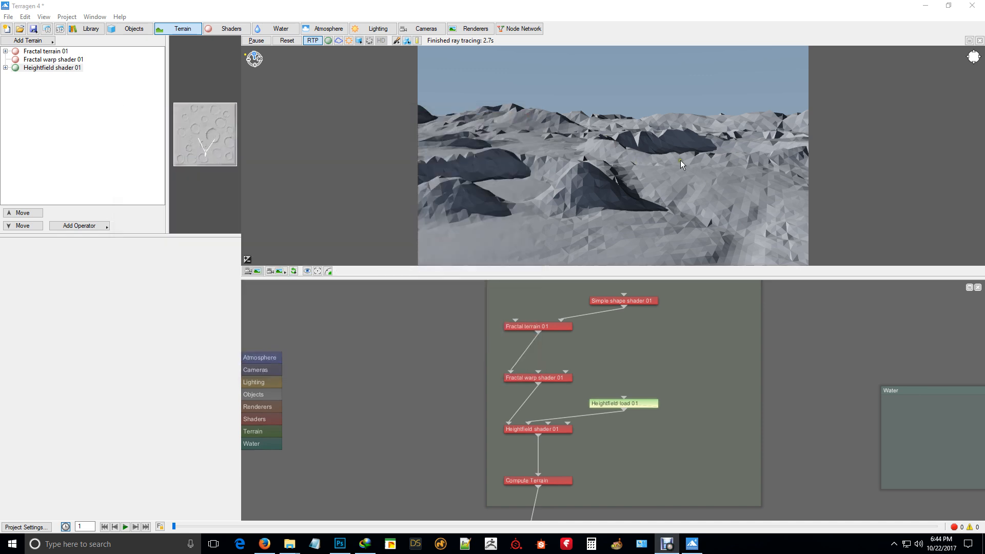
# - Turn off the ray-traced preview and reframe the view to look across the large foreground crater
pyautogui.keyDown('alt'); pyautogui.moveTo(708, 152); pyautogui.dragTo(555, 156, button='right'); pyautogui.keyUp('alt')
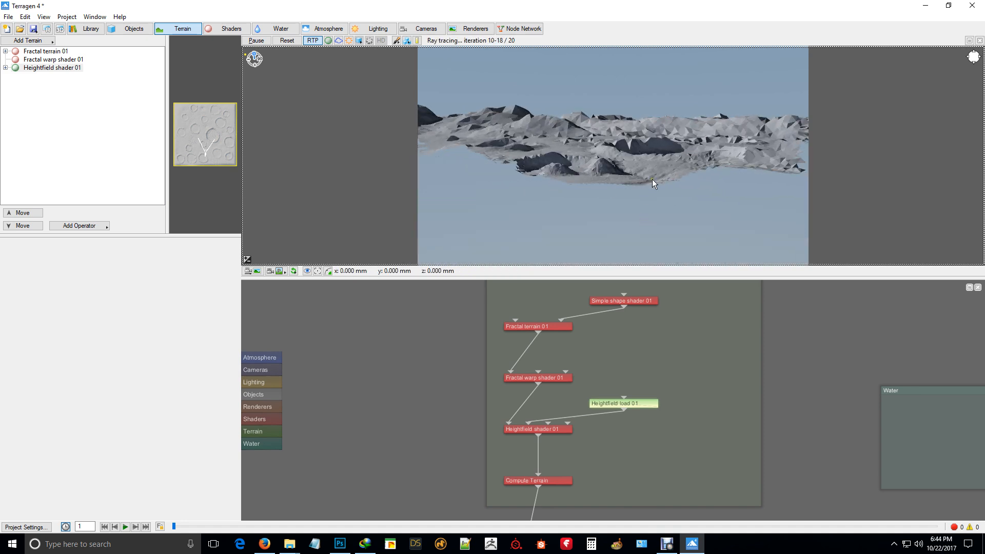
pyautogui.click(312, 41)
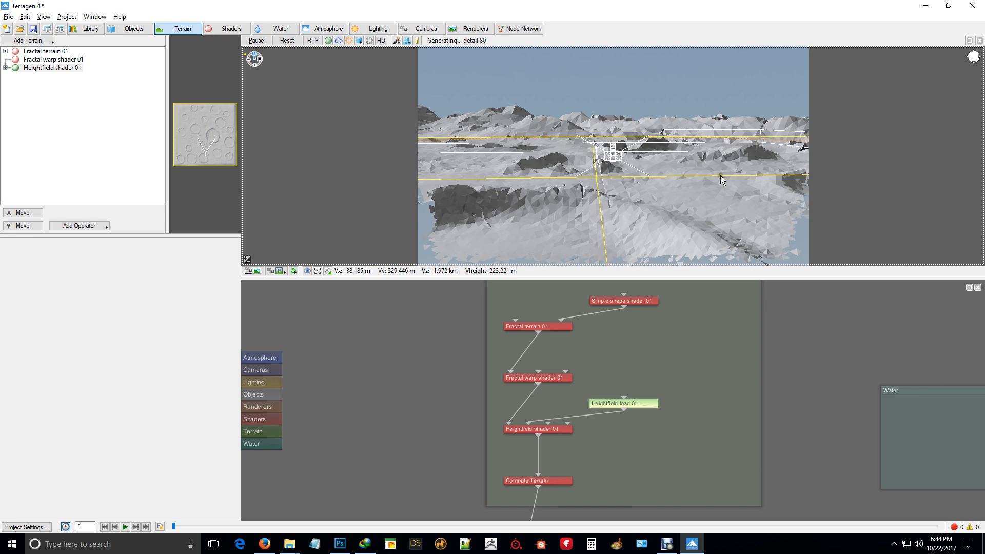
pyautogui.scroll(-5, 720, 176)
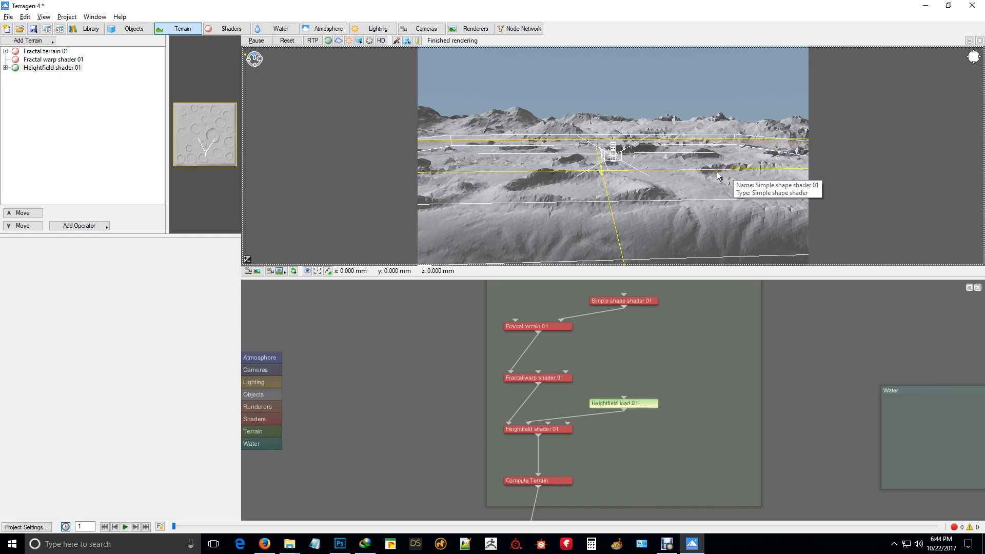
pyautogui.click(703, 181)
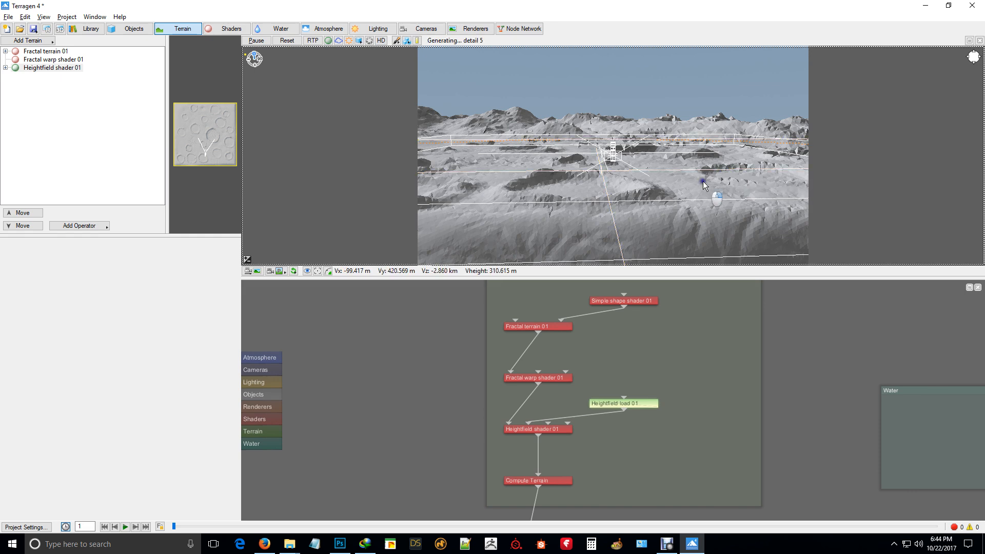
pyautogui.moveTo(703, 181); pyautogui.dragTo(730, 211, button='right')
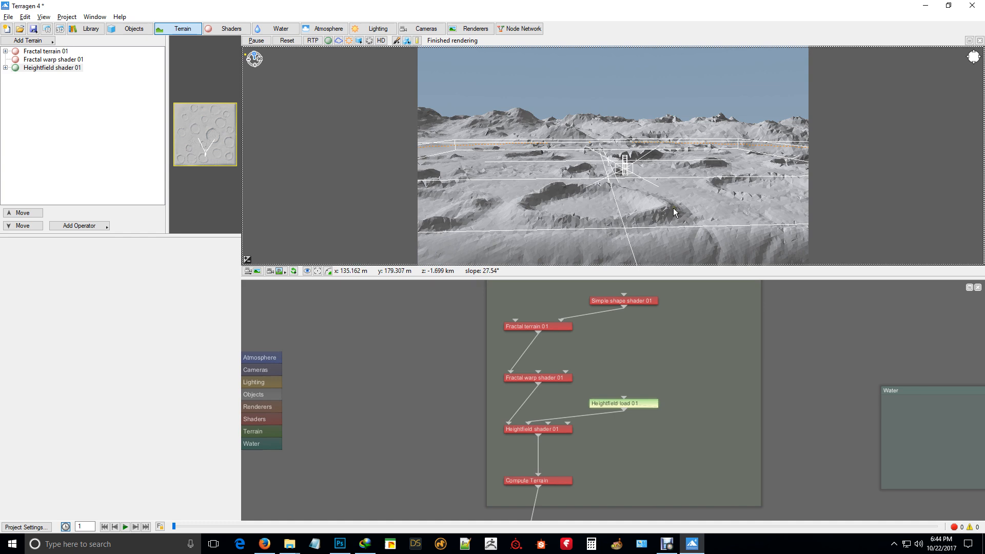
pyautogui.keyDown('alt'); pyautogui.moveTo(673, 208); pyautogui.dragTo(690, 229, button='right'); pyautogui.keyUp('alt')
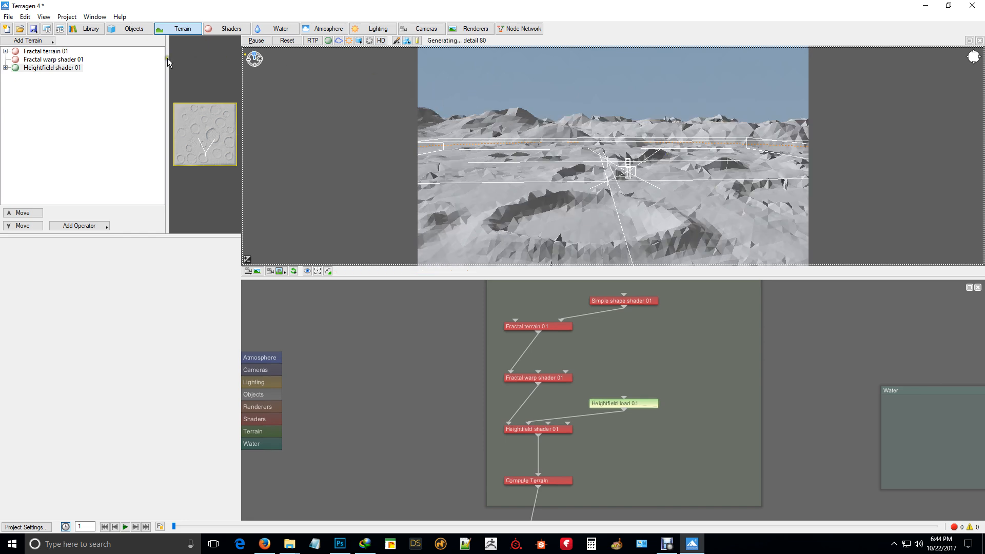
# - Render the crater landscape again, inspect the image and close the render view
pyautogui.click(46, 28)
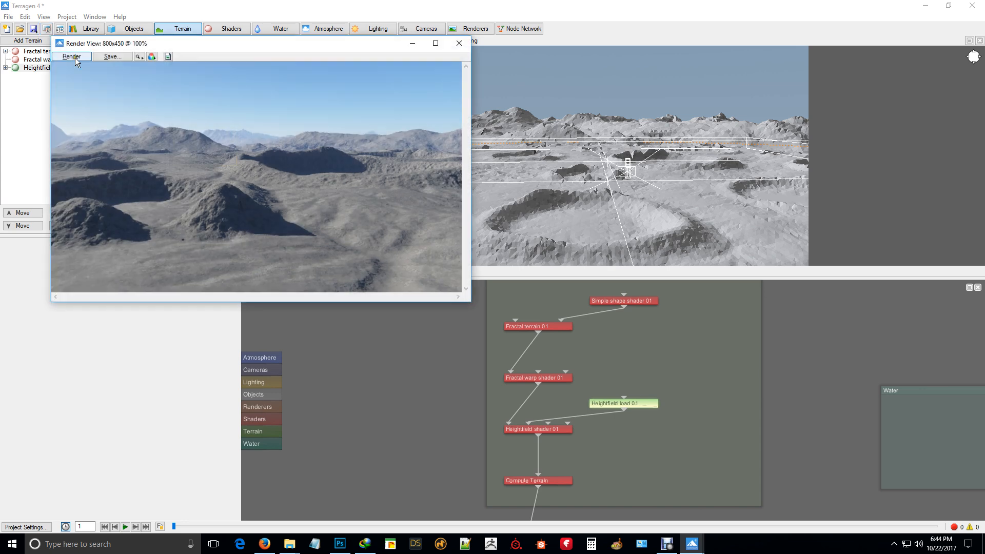
pyautogui.click(74, 56)
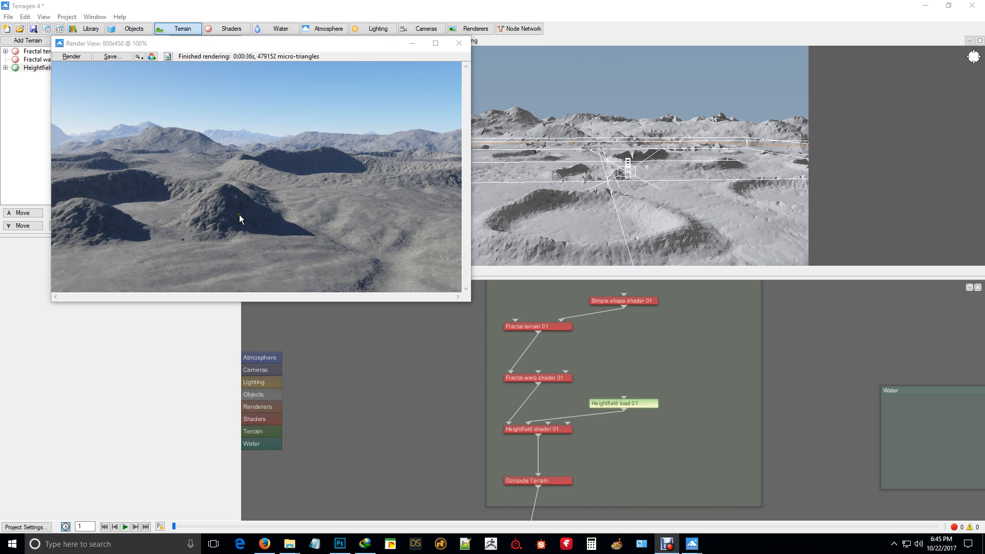
pyautogui.click(460, 43)
# - Set the displacement height multiplier of Heightfield shader 01 to 100 and close its settings
pyautogui.doubleClick(557, 429)
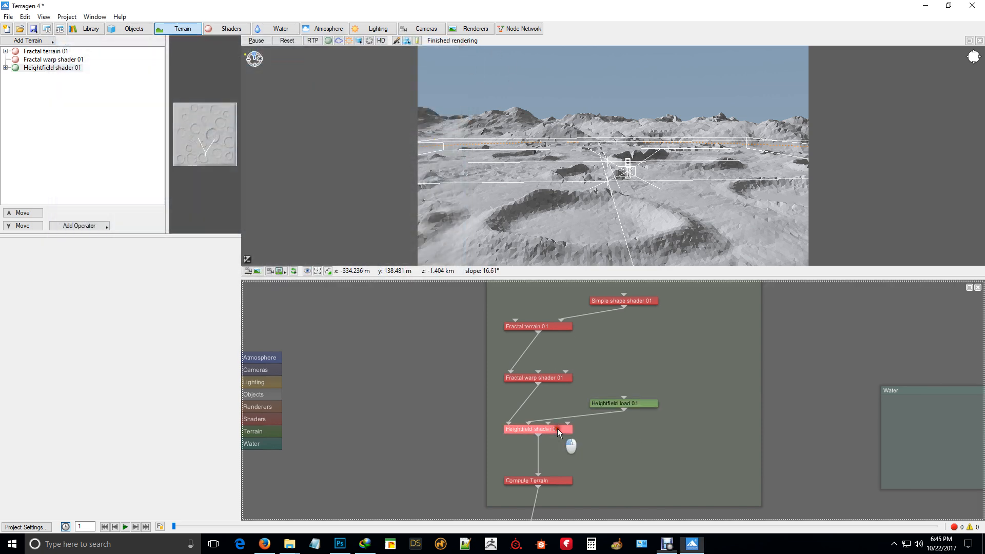
pyautogui.click(444, 153)
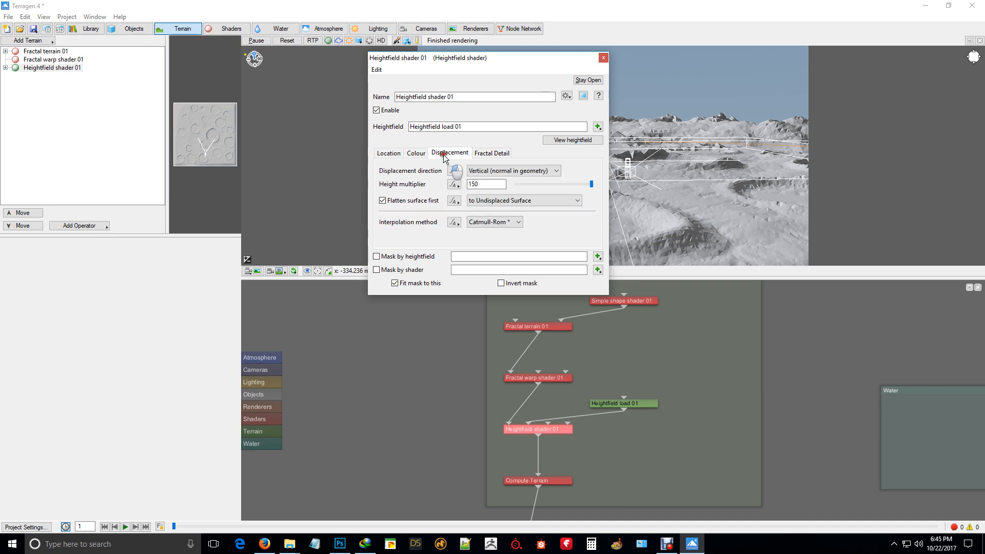
pyautogui.moveTo(479, 184); pyautogui.dragTo(471, 184)
pyautogui.write('00')
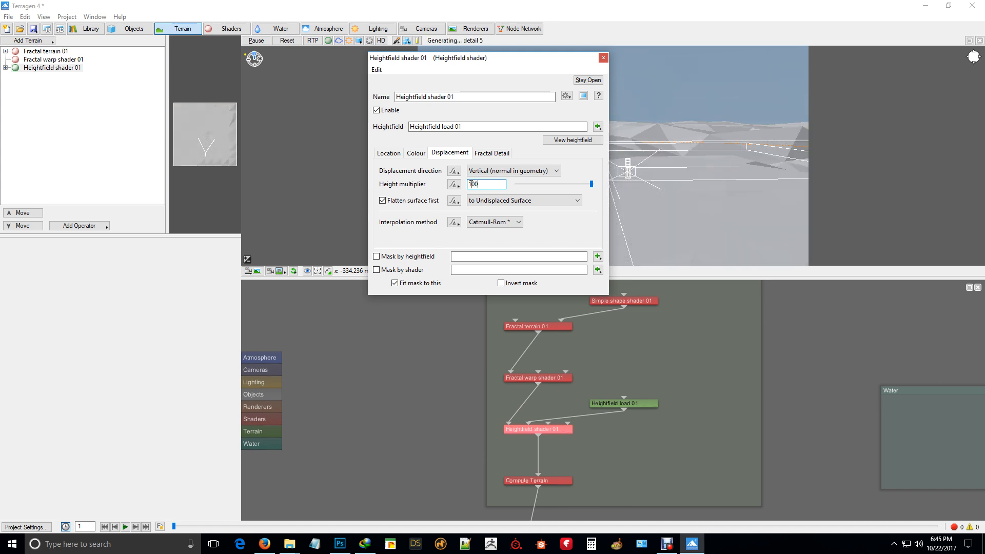
pyautogui.click(603, 58)
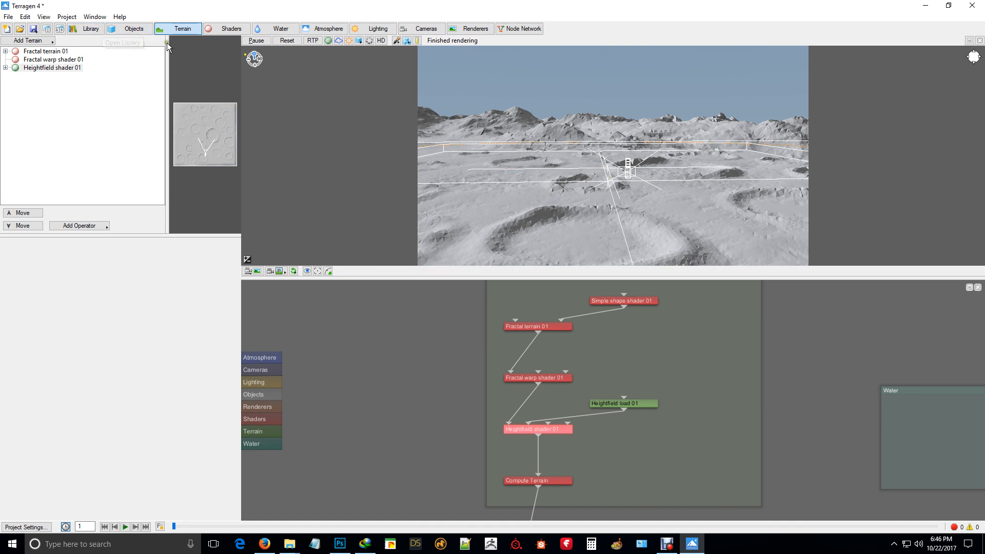
# - Render the landscape with the reduced crater height and move the render view aside to inspect it
pyautogui.click(47, 29)
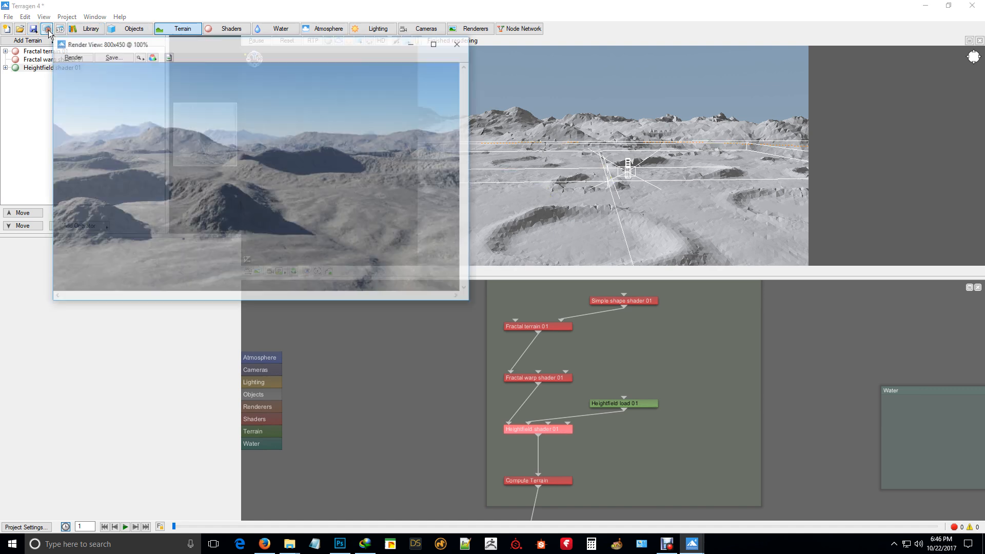
pyautogui.click(72, 56)
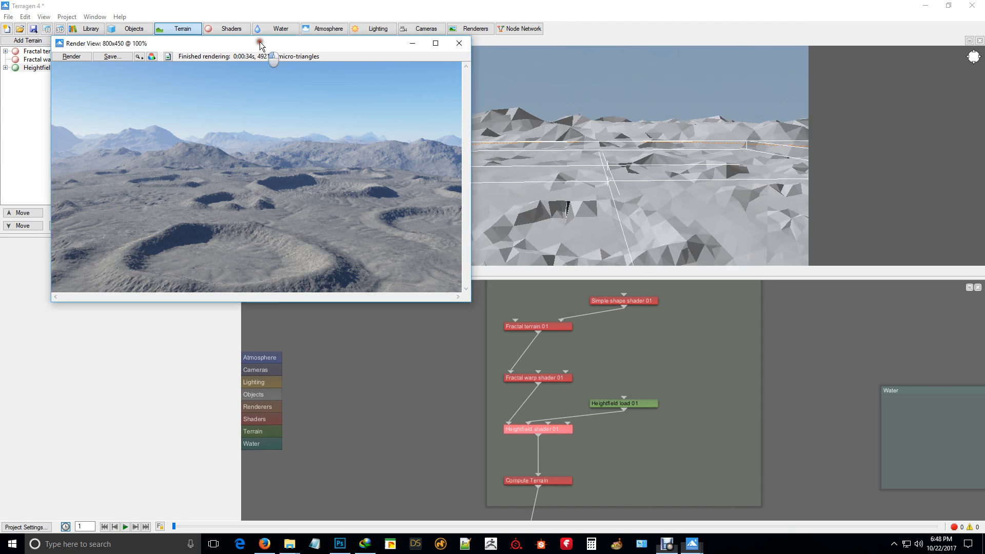
pyautogui.moveTo(259, 45); pyautogui.dragTo(325, 48)
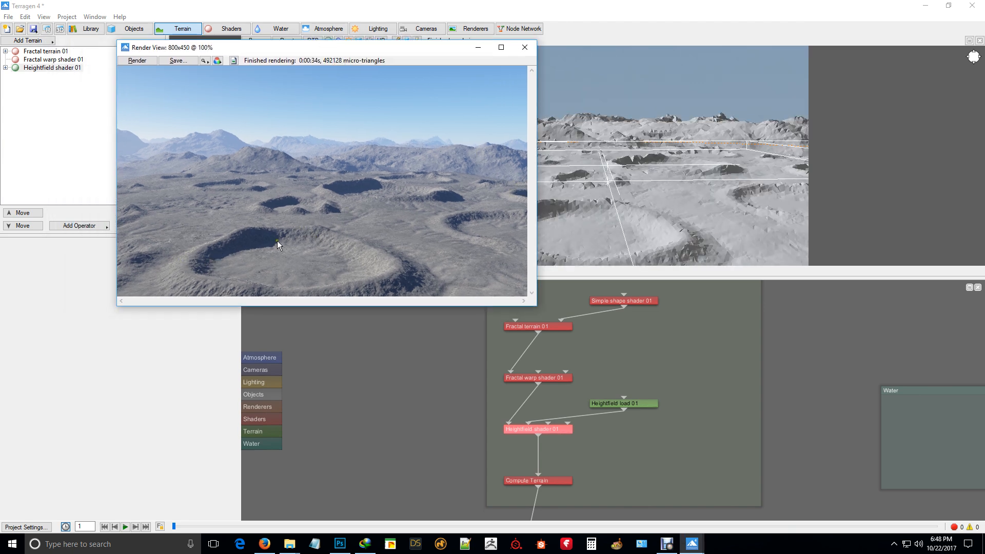
# - Review the displacement settings of Heightfield shader 01 alongside the rendered image, and close both windows
pyautogui.doubleClick(553, 429)
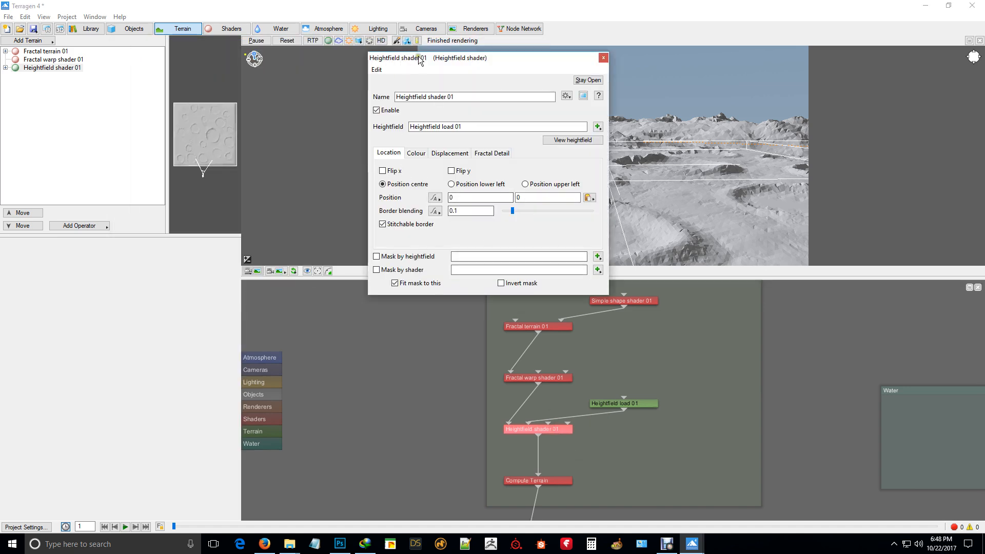
pyautogui.moveTo(418, 61); pyautogui.dragTo(595, 111)
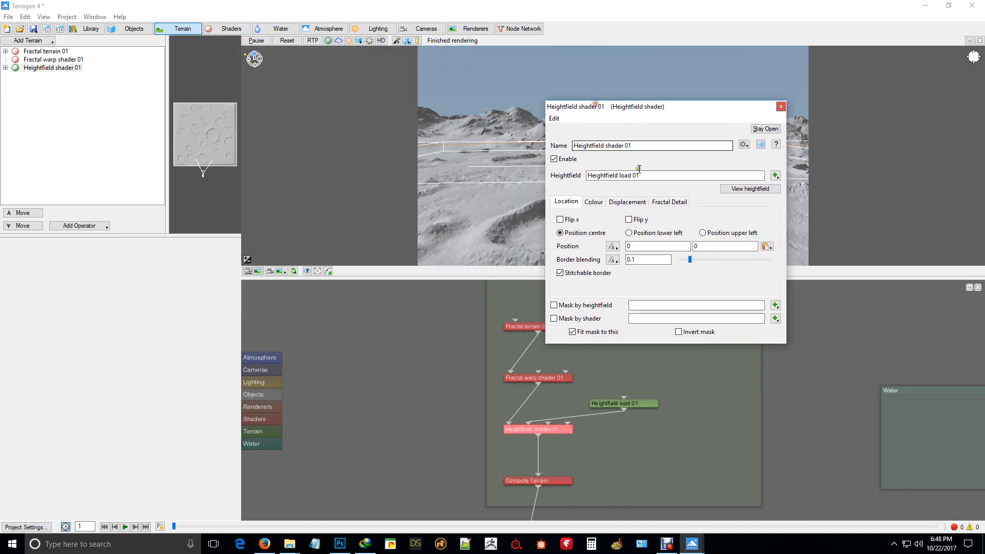
pyautogui.click(626, 201)
pyautogui.click(662, 232)
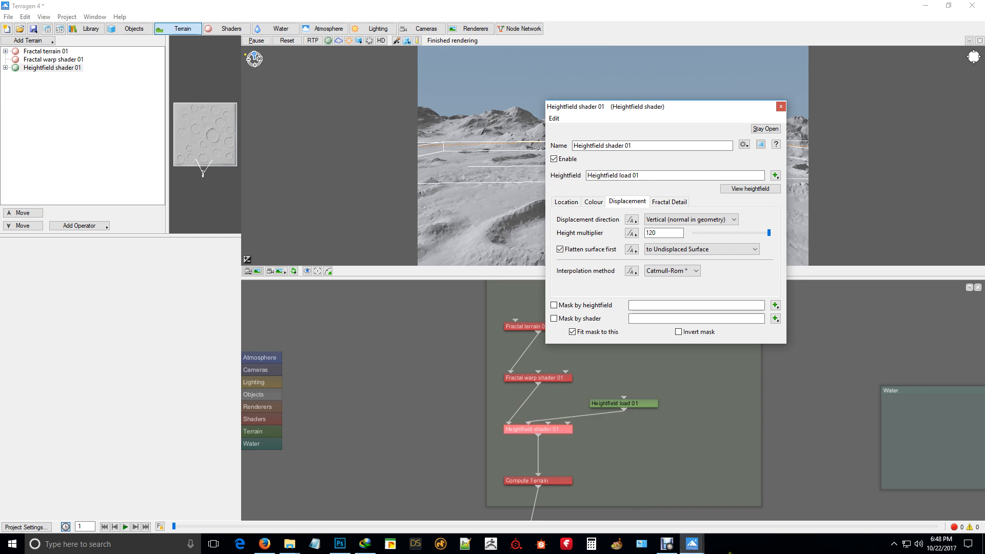
pyautogui.moveTo(692, 549)
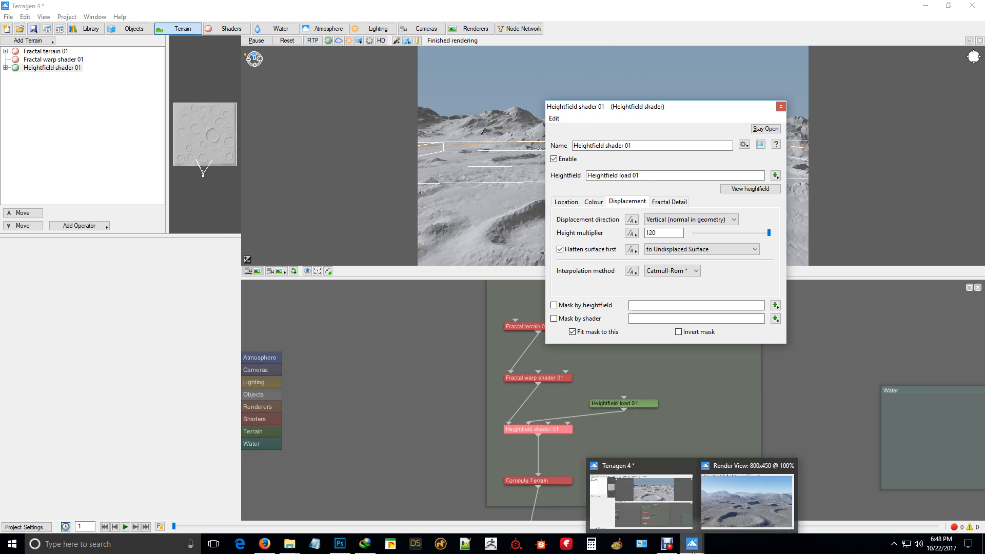
pyautogui.click(735, 503)
pyautogui.moveTo(343, 51); pyautogui.dragTo(301, 80)
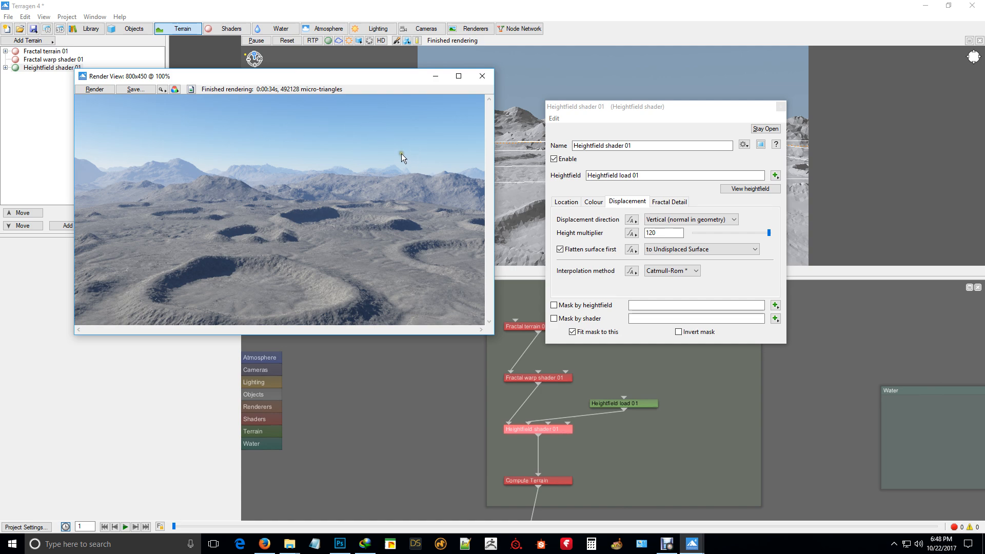
pyautogui.click(486, 81)
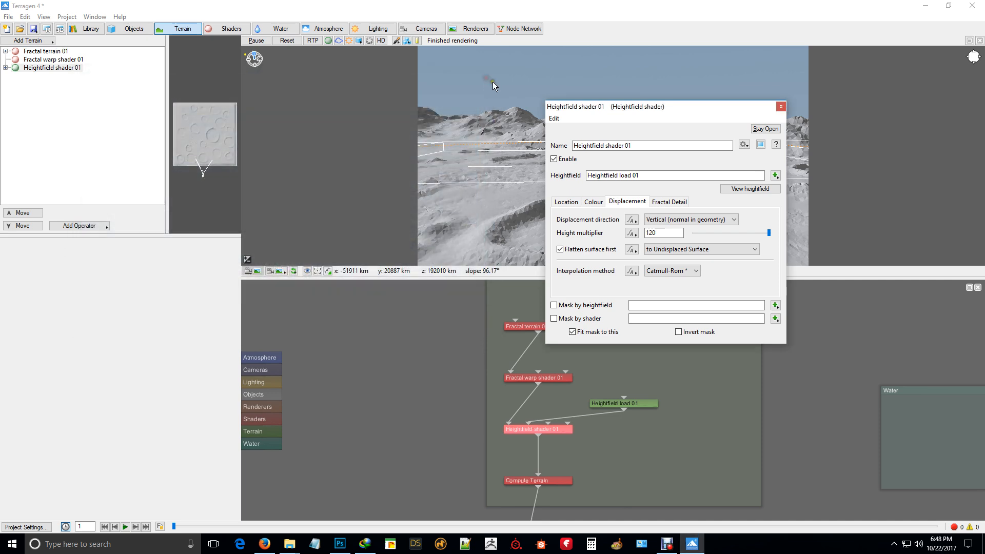
pyautogui.click(780, 107)
# - In Atmosphere 01, reduce Bluesky additive and Bluesky horizon colour to 0, and Bluesky density and Redsky decay to about 0.00018
pyautogui.click(327, 28)
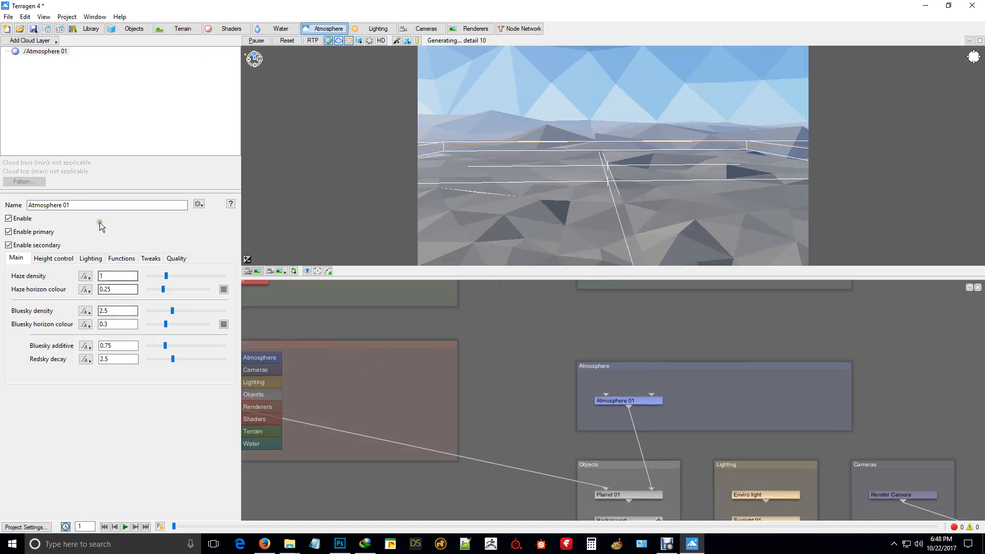
pyautogui.click(43, 53)
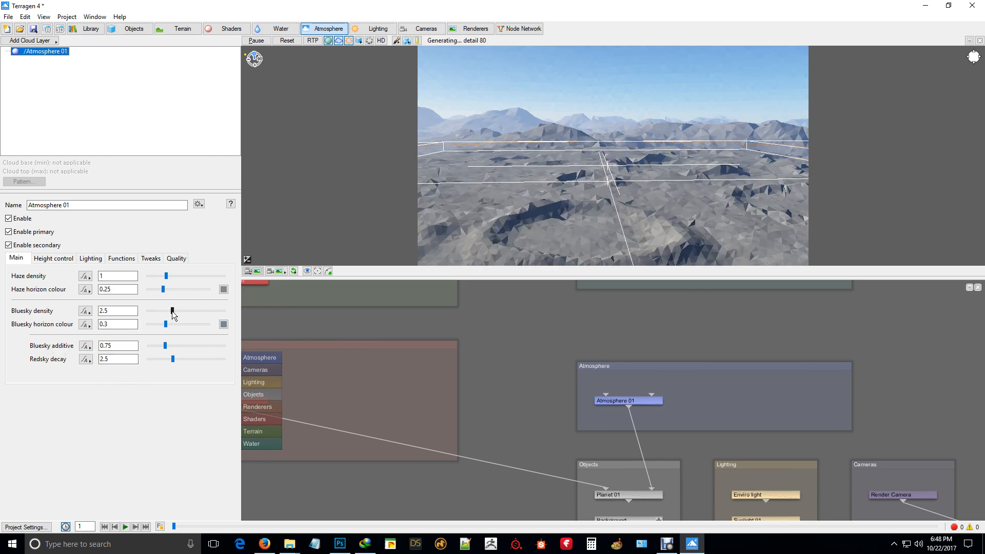
pyautogui.moveTo(164, 346); pyautogui.dragTo(147, 347)
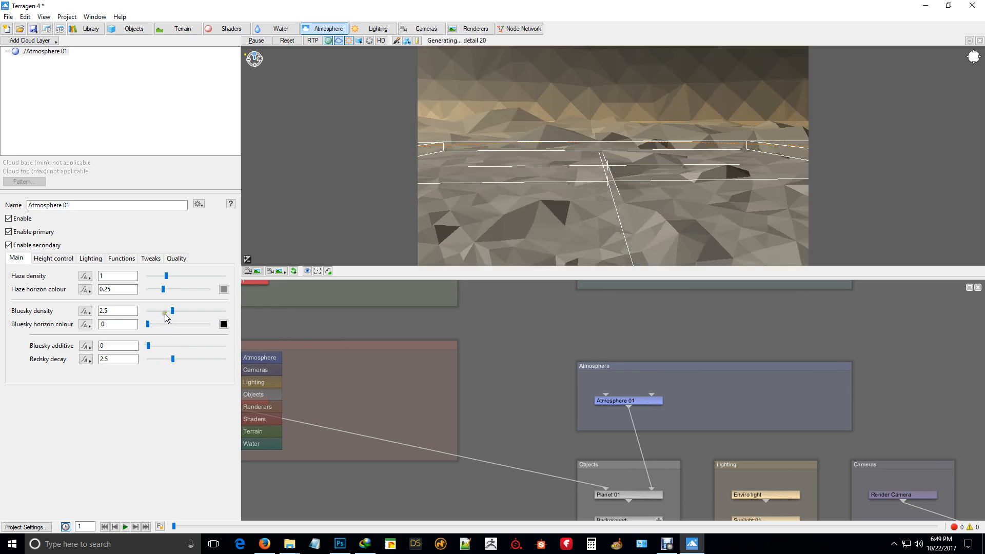
pyautogui.moveTo(165, 314); pyautogui.dragTo(149, 316)
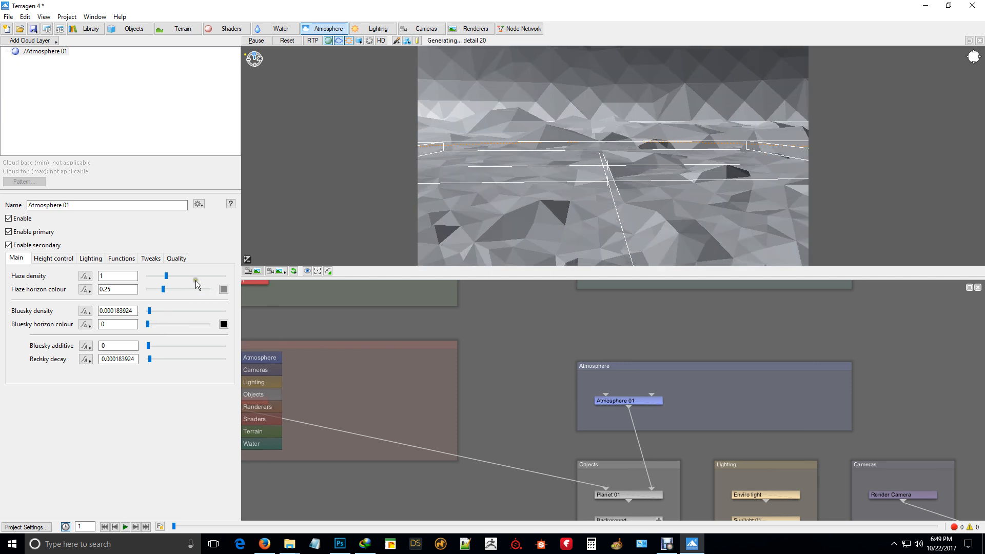
# - Reduce the haze density of Atmosphere 01 to about 0.00048 and its haze horizon colour to 0.06875
pyautogui.moveTo(166, 276); pyautogui.dragTo(167, 277)
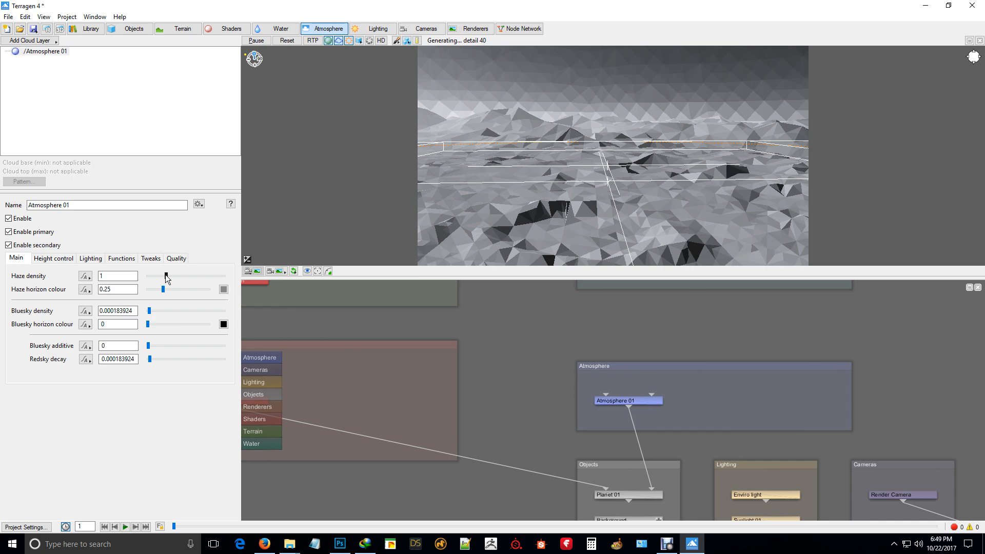
pyautogui.moveTo(166, 276); pyautogui.dragTo(149, 280)
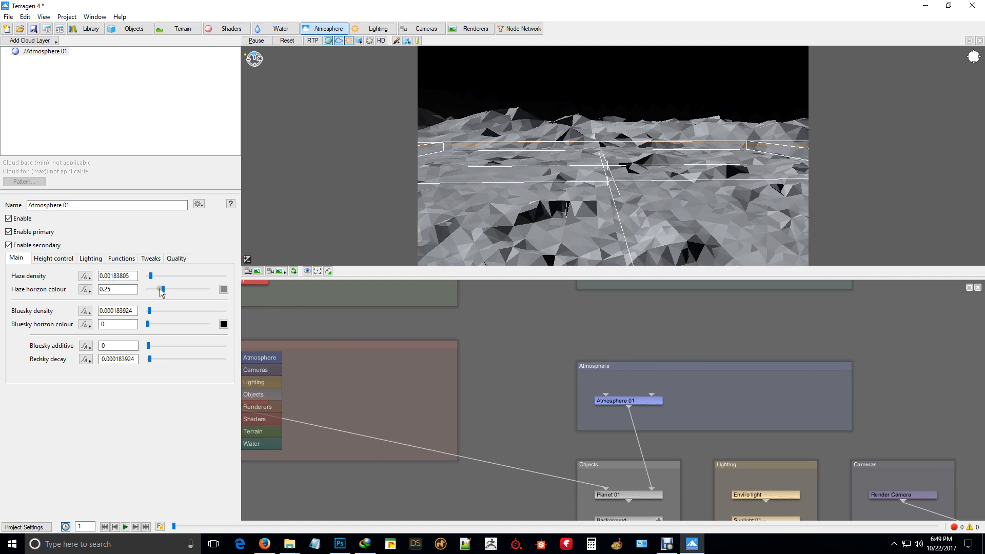
pyautogui.moveTo(161, 291); pyautogui.dragTo(153, 293)
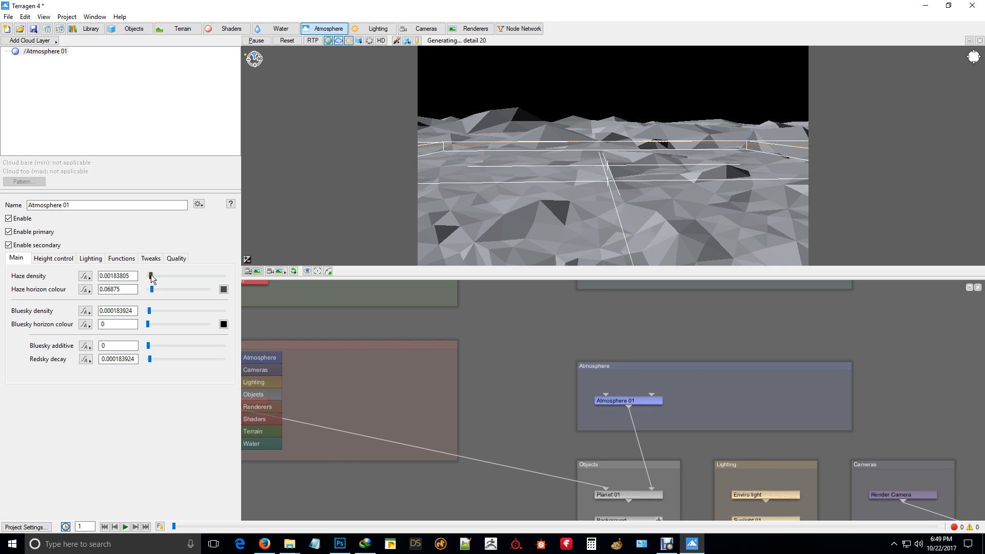
pyautogui.moveTo(151, 278); pyautogui.dragTo(151, 277)
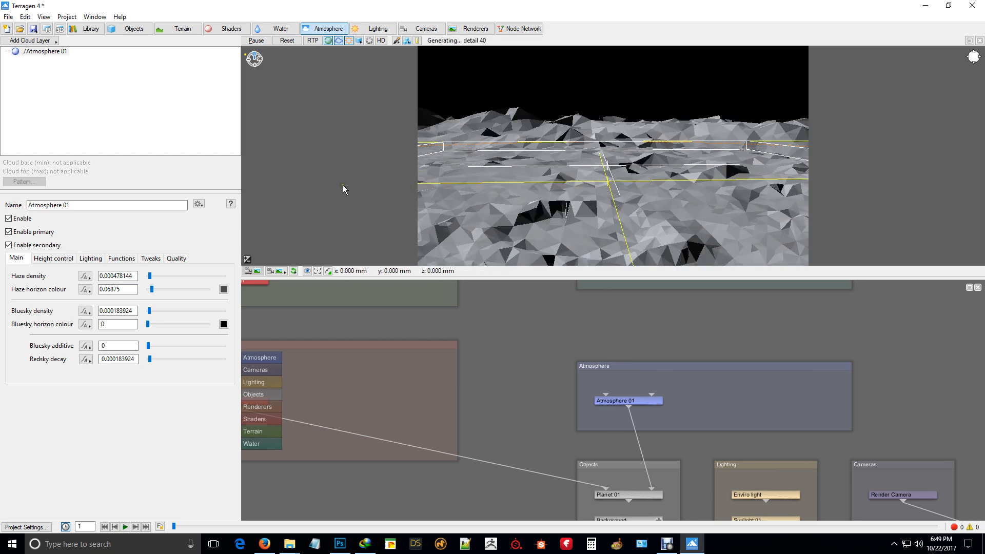
# - Show the scene's light sources and turn on the ray-traced preview
pyautogui.click(385, 31)
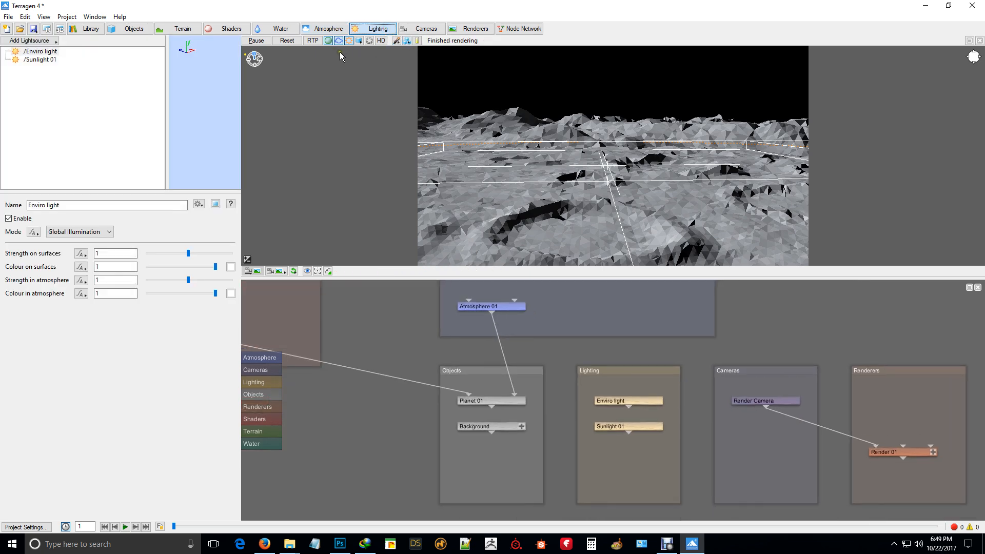
pyautogui.click(349, 41)
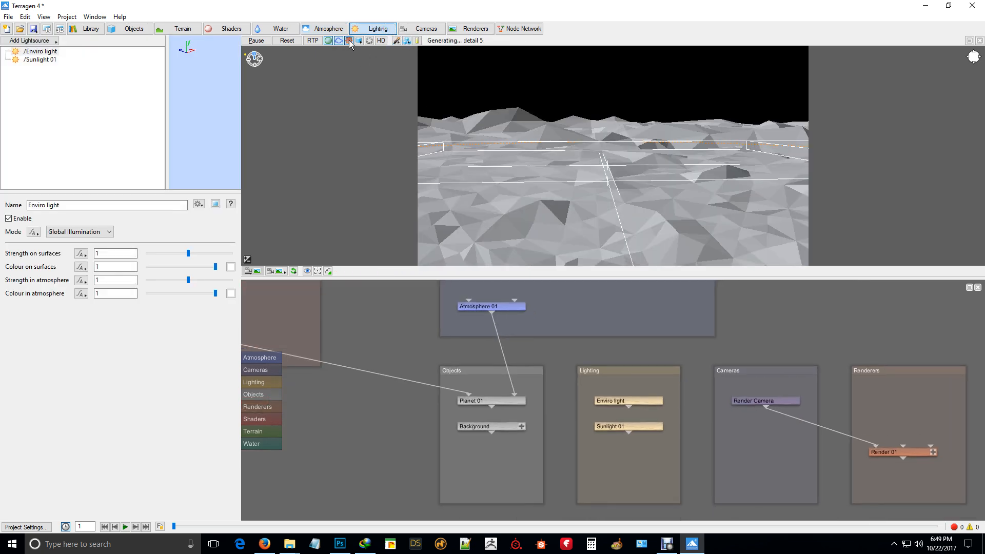
pyautogui.click(314, 43)
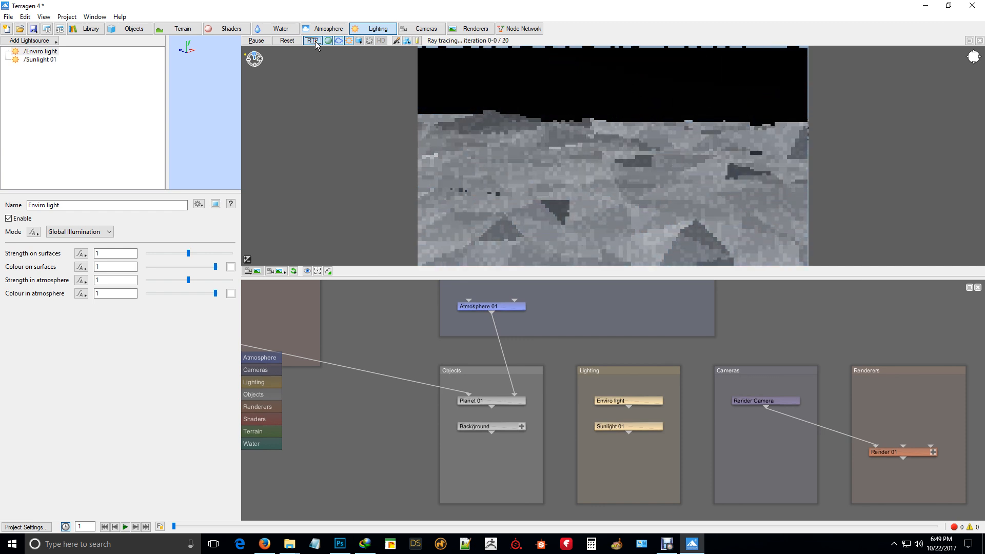
# - Check the Enviro light settings and raise the elevation of Sunlight 01 to about 29.25
pyautogui.click(44, 51)
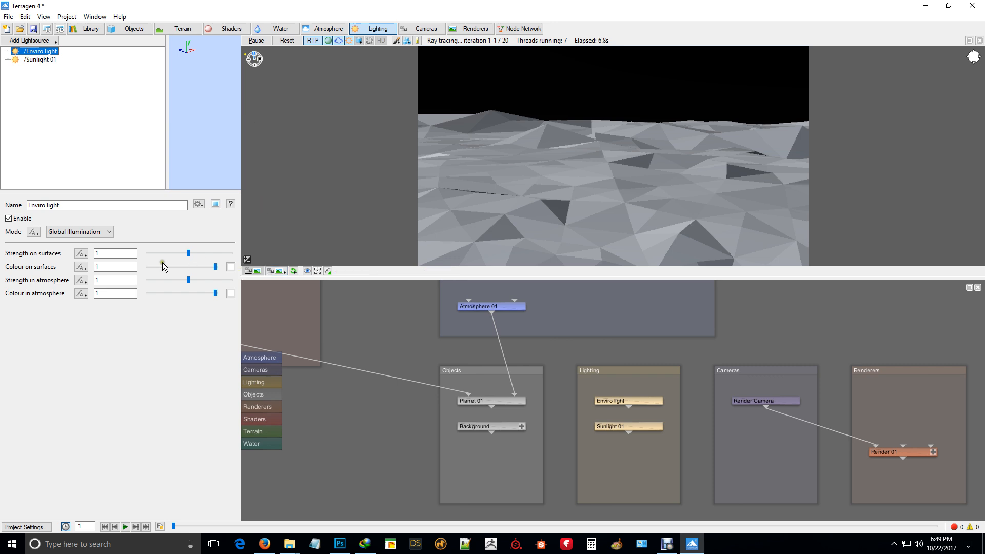
pyautogui.click(40, 60)
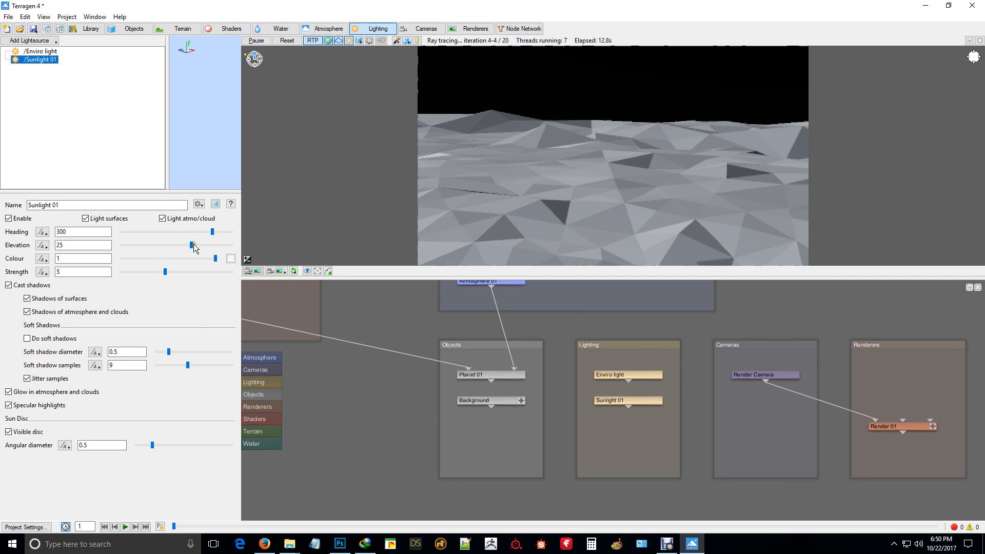
pyautogui.moveTo(191, 246); pyautogui.dragTo(198, 249)
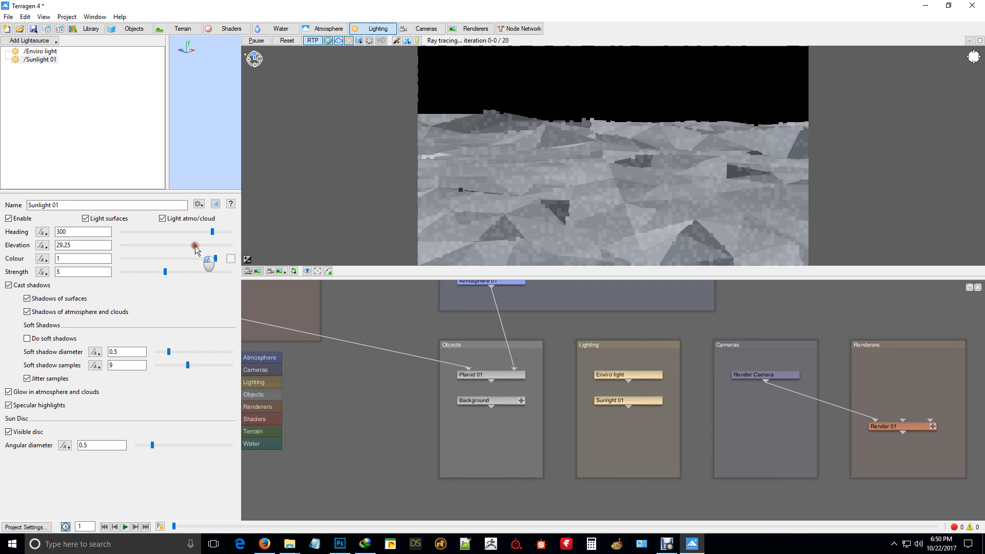
# - Set the heading of Sunlight 01 to 6.75 and its elevation to about 16.875 after trying higher and lower sun positions
pyautogui.moveTo(195, 246); pyautogui.dragTo(217, 247)
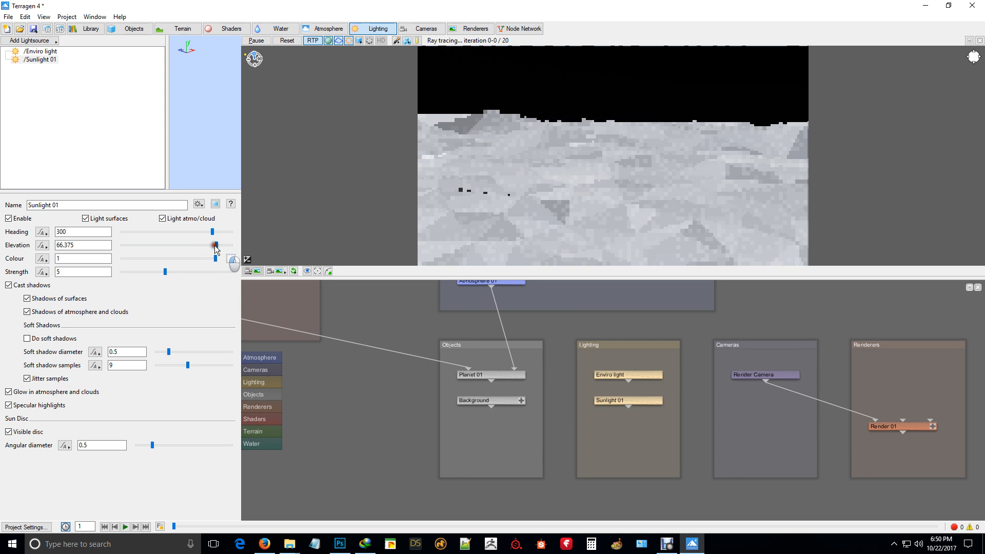
pyautogui.click(205, 246)
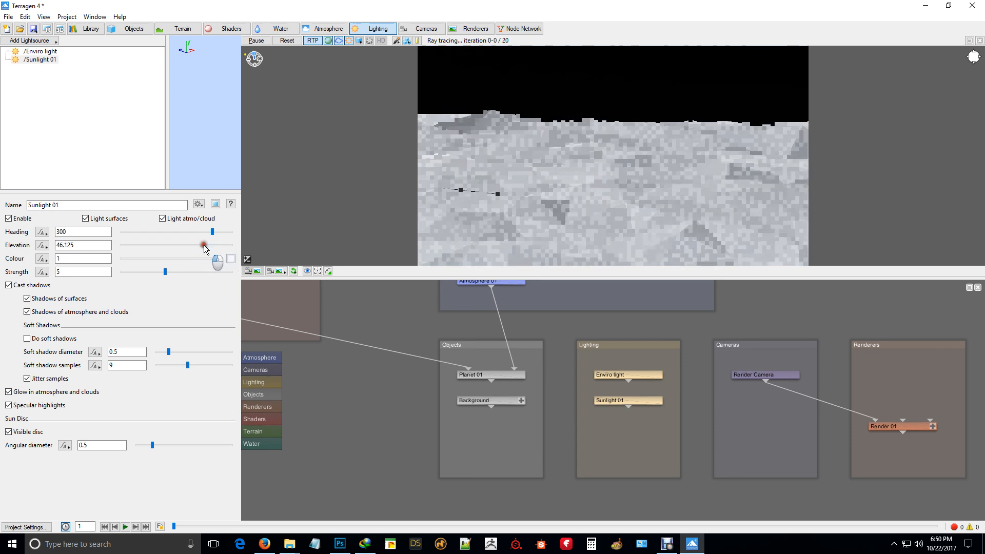
pyautogui.moveTo(204, 247)
pyautogui.mouseDown()
pyautogui.moveTo(209, 233)
pyautogui.moveTo(248, 246)
pyautogui.moveTo(174, 235)
pyautogui.moveTo(186, 232)
pyautogui.mouseUp()
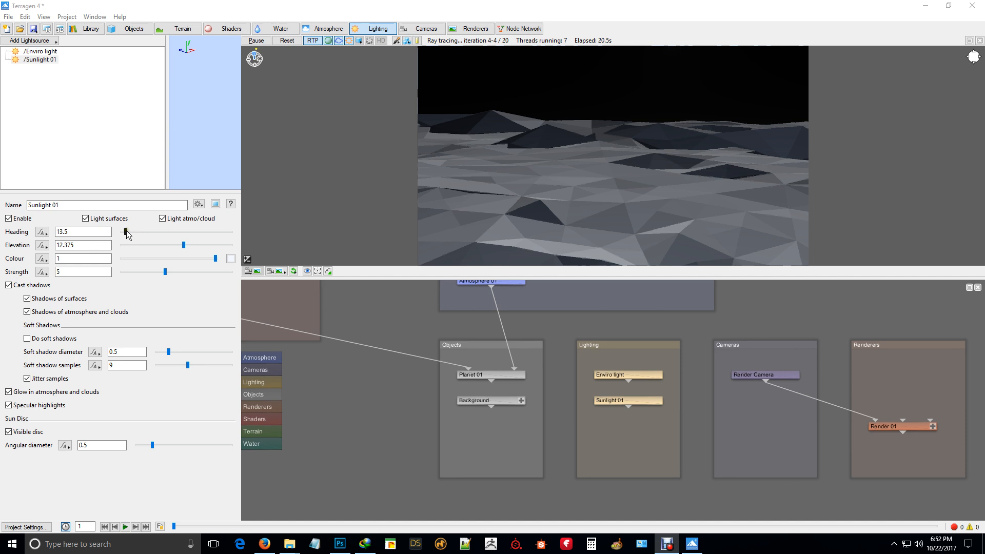
pyautogui.moveTo(127, 234); pyautogui.dragTo(139, 235)
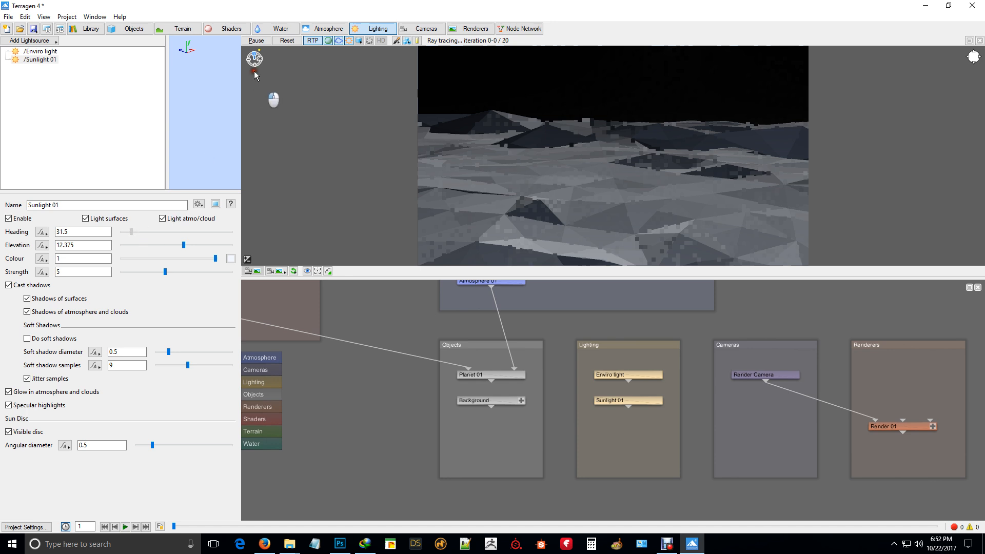
pyautogui.moveTo(136, 232); pyautogui.dragTo(125, 231)
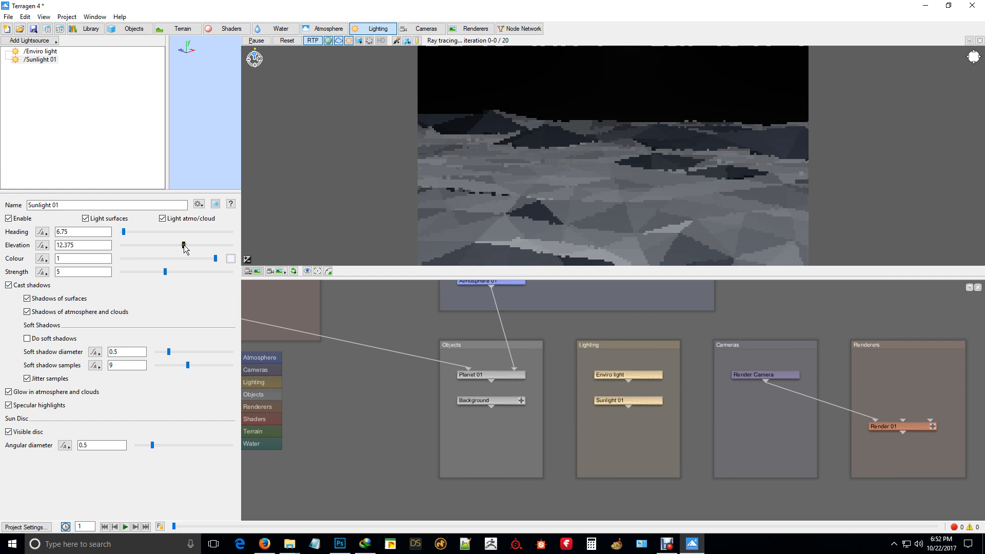
pyautogui.moveTo(186, 248); pyautogui.dragTo(189, 251)
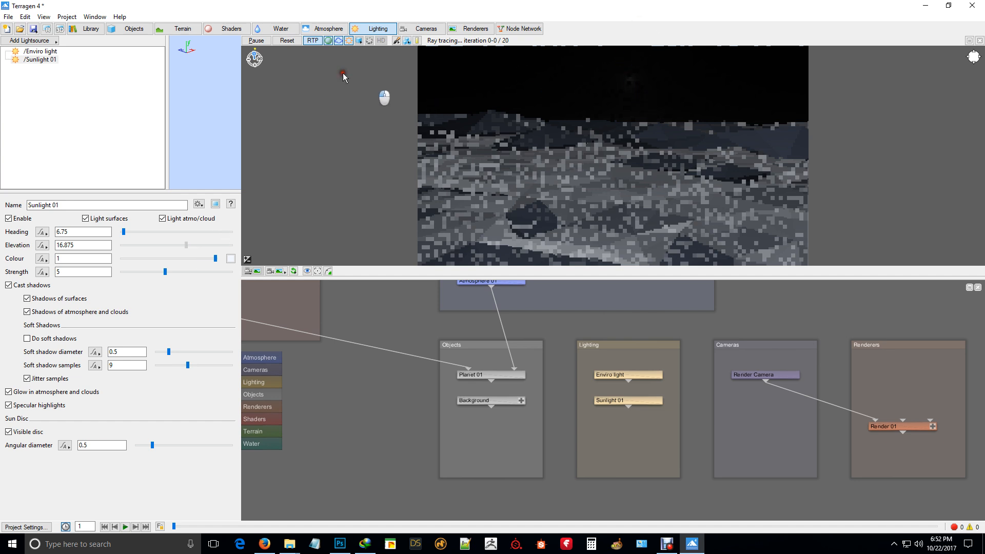
# - Test render the scene, examine the sun disc in the finished image and close the render view
pyautogui.click(46, 29)
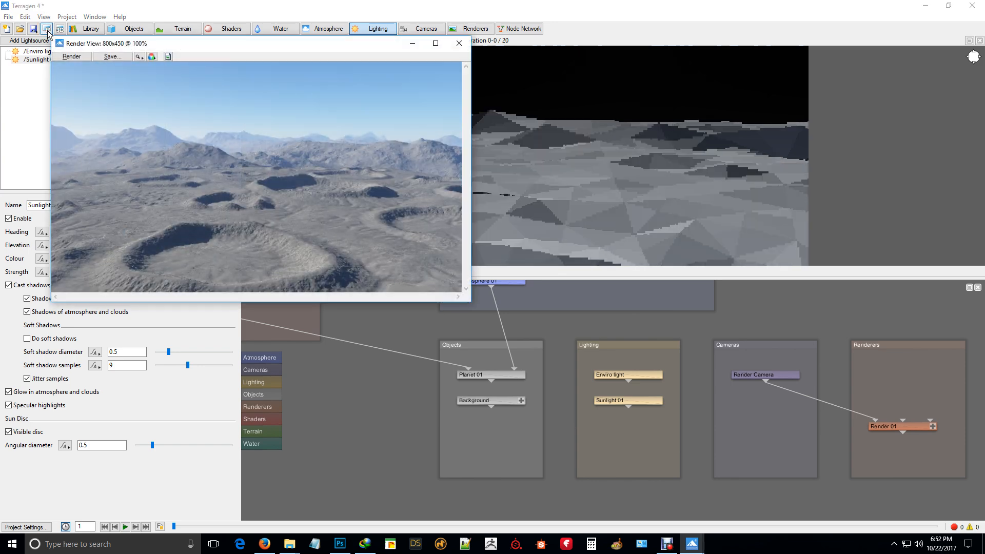
pyautogui.click(82, 59)
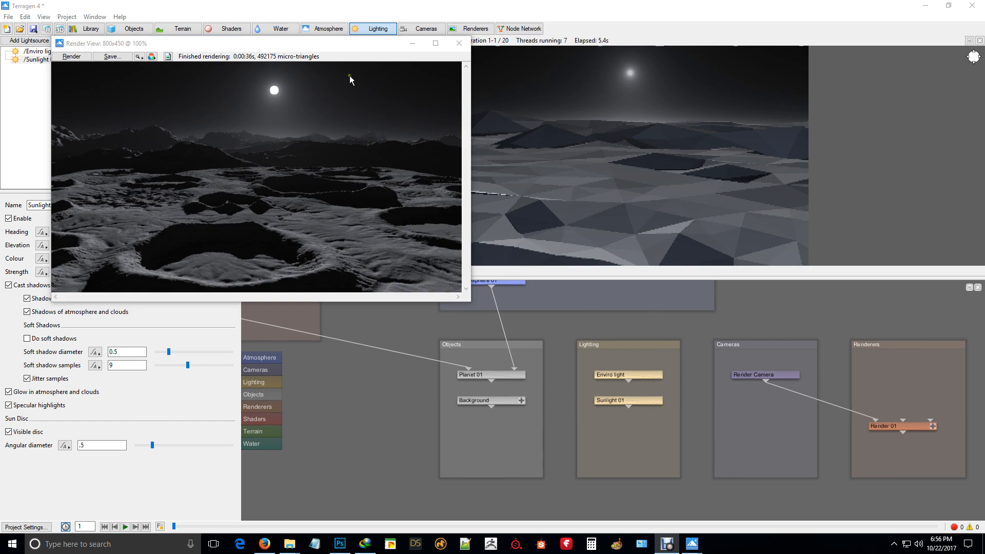
pyautogui.click(285, 60)
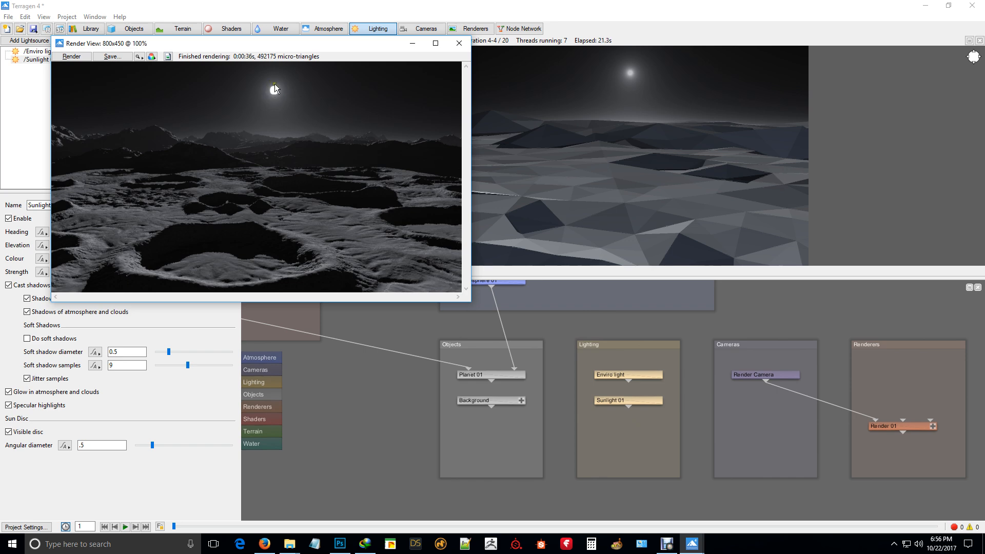
pyautogui.click(459, 43)
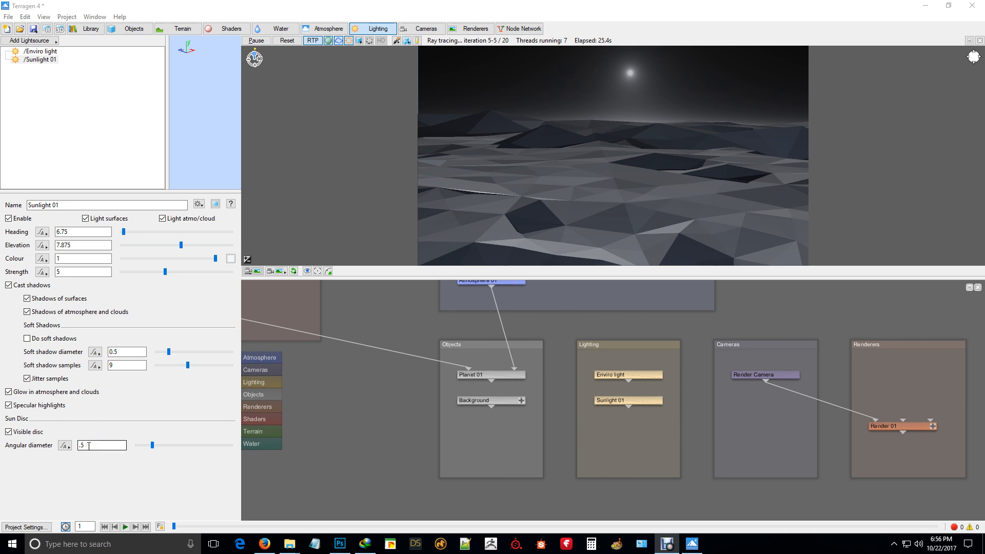
# - Set the sun disc's angular diameter to 3 and the heading of Sunlight 01 to 15.75
pyautogui.moveTo(88, 446); pyautogui.dragTo(77, 445)
pyautogui.write('3')
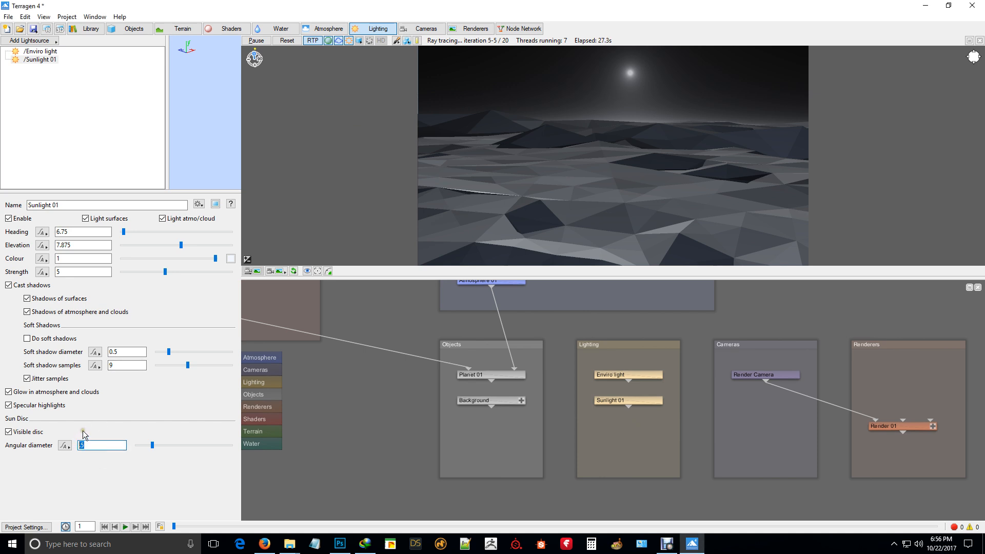
pyautogui.press('Return')
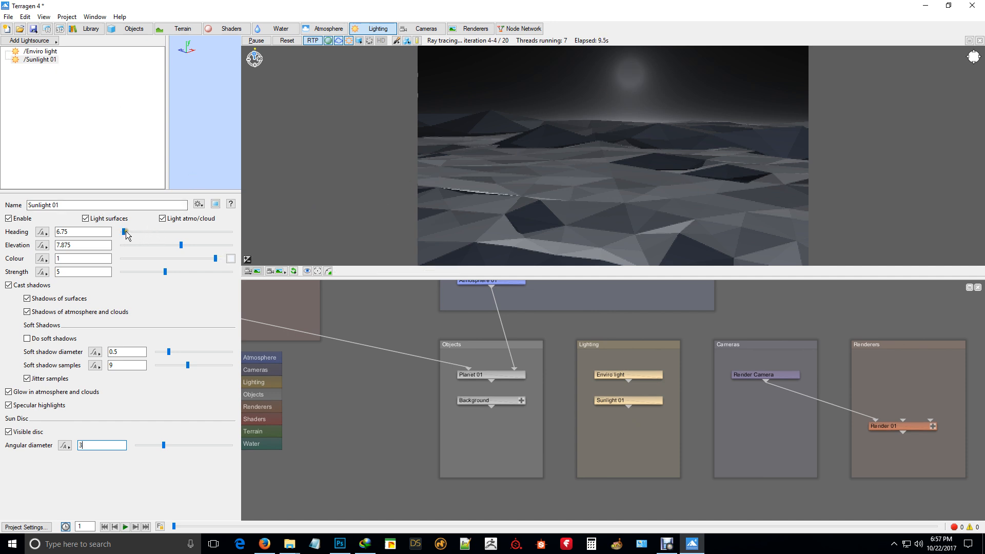
pyautogui.moveTo(126, 235); pyautogui.dragTo(128, 239)
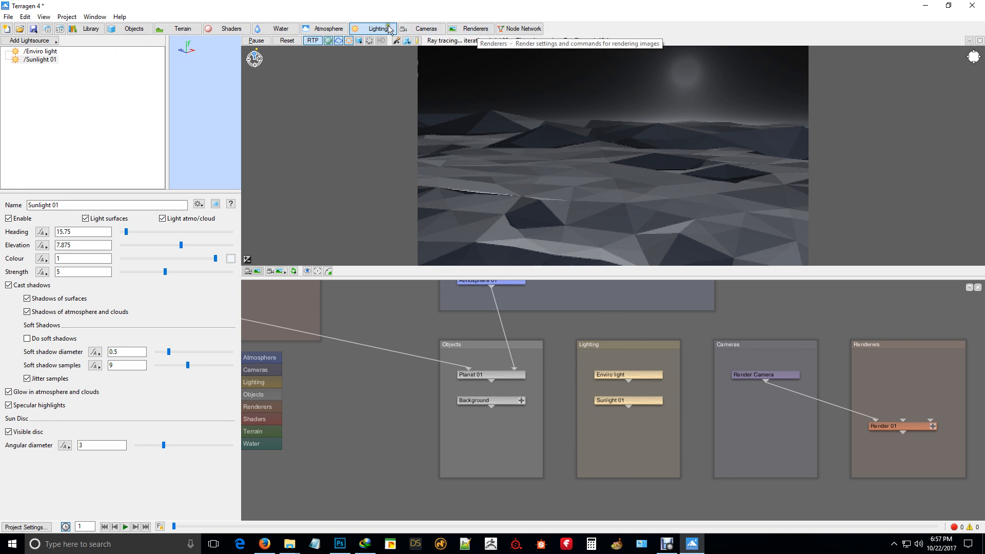
# - Reduce the haze density of Atmosphere 01 to about 0.01
pyautogui.click(320, 29)
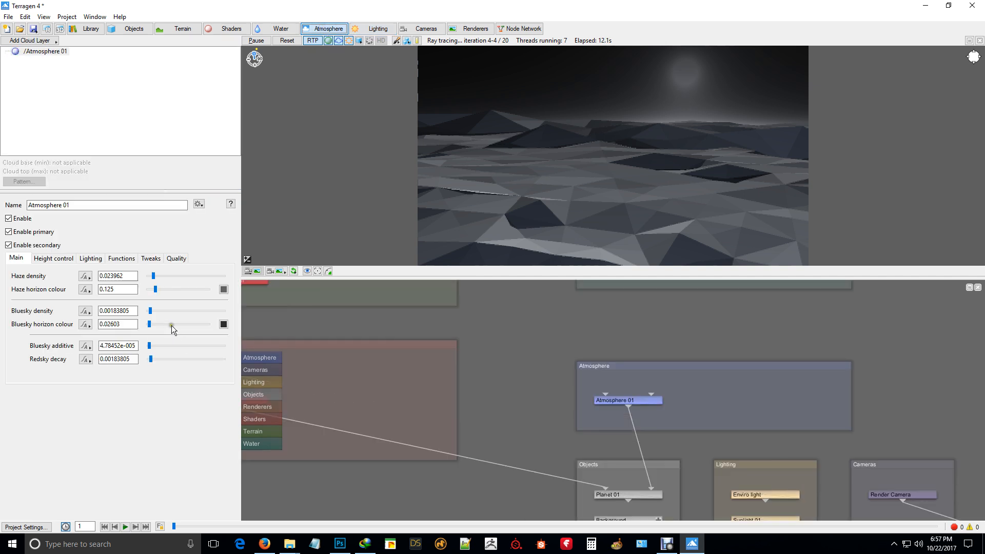
pyautogui.click(155, 275)
pyautogui.moveTo(155, 275); pyautogui.dragTo(154, 275)
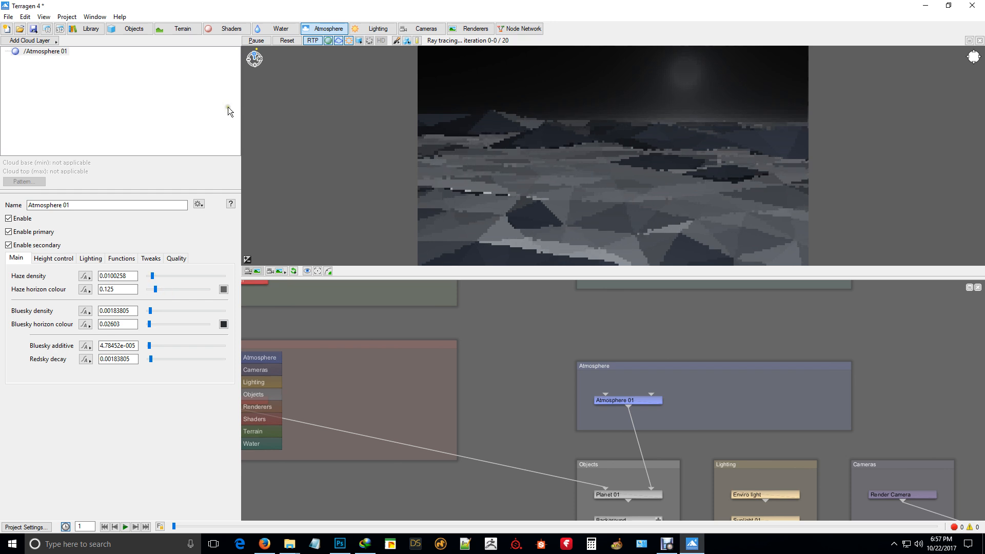
# - Render the scene again to check the larger sun with the thinner haze, and close the render view
pyautogui.click(60, 30)
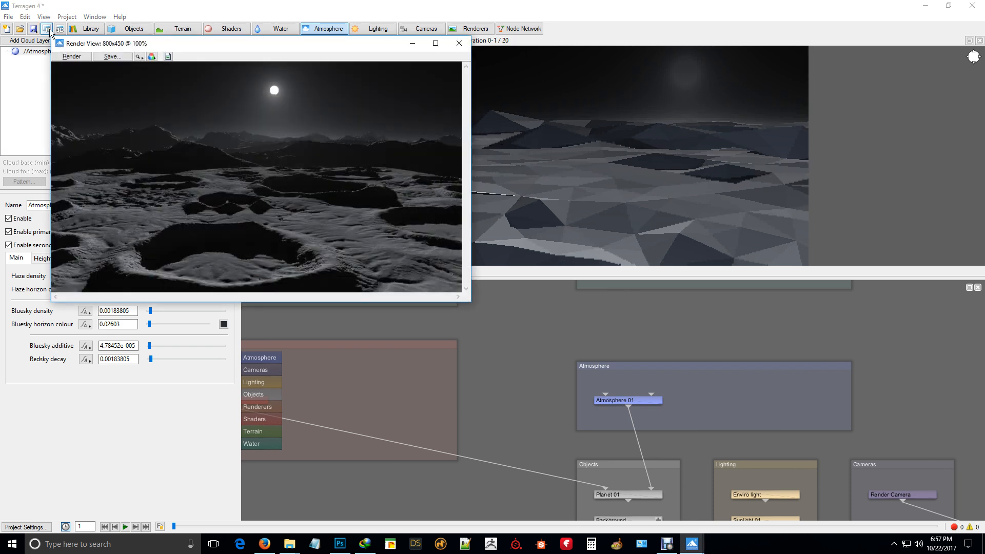
pyautogui.click(68, 57)
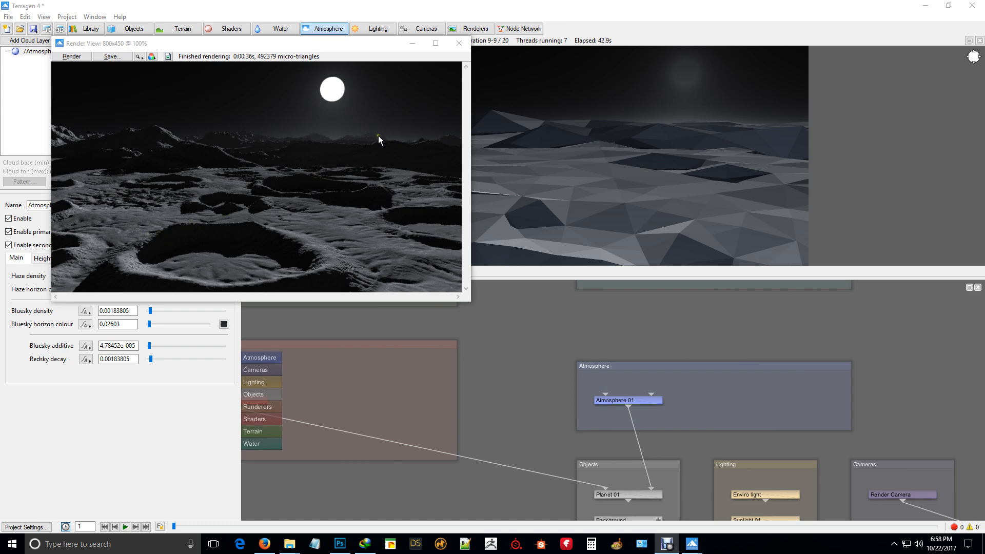
pyautogui.click(459, 44)
# - Create a surface layer shader in the Shaders group of the node network and place it beside the Base colours node
pyautogui.scroll(-5, 519, 343)
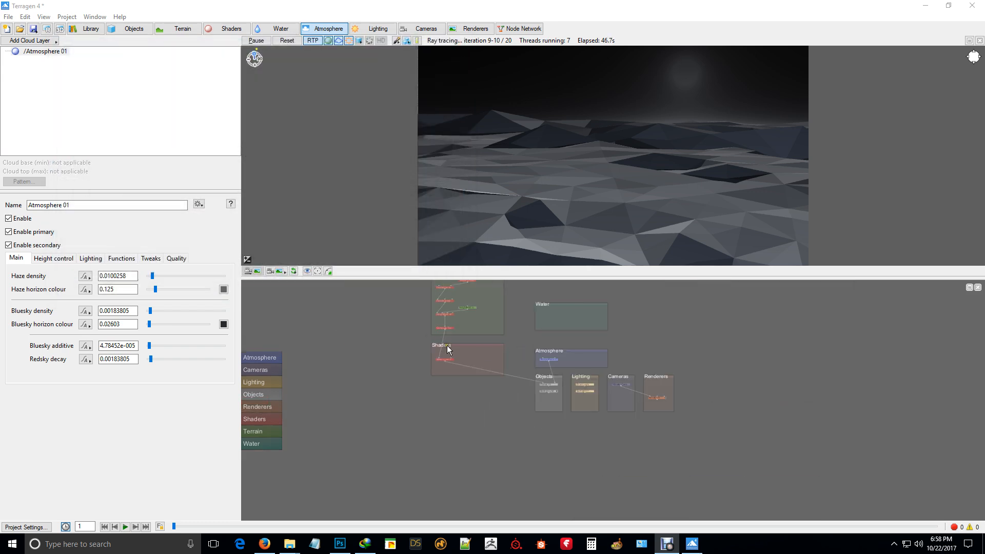
pyautogui.scroll(5, 478, 337)
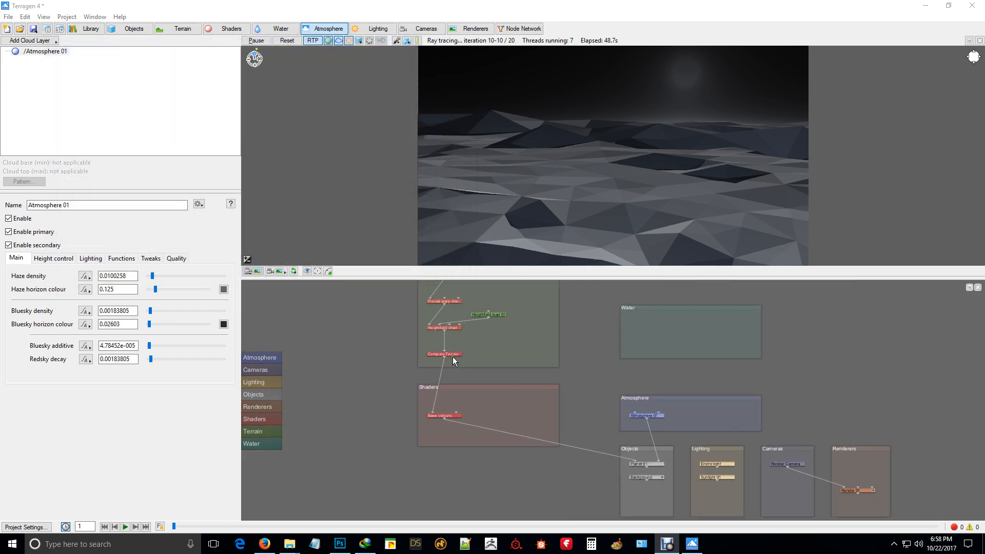
pyautogui.scroll(-3, 501, 347)
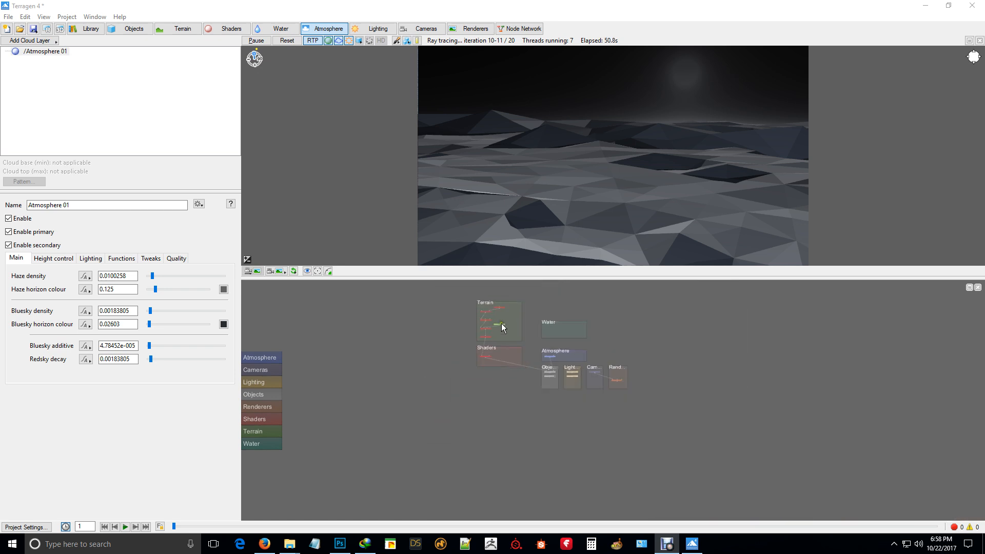
pyautogui.scroll(3, 500, 323)
pyautogui.scroll(-2, 492, 335)
pyautogui.scroll(4, 475, 297)
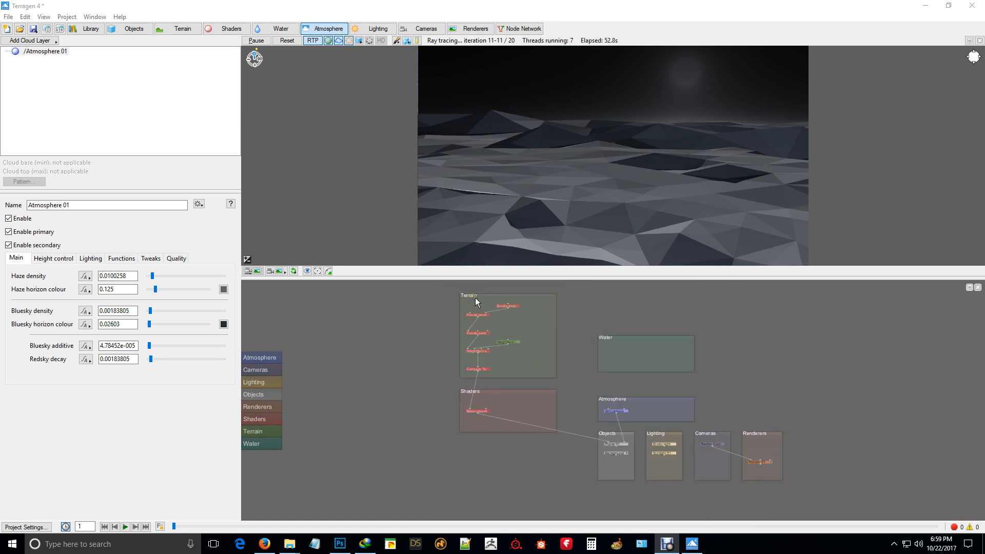
pyautogui.scroll(4, 500, 409)
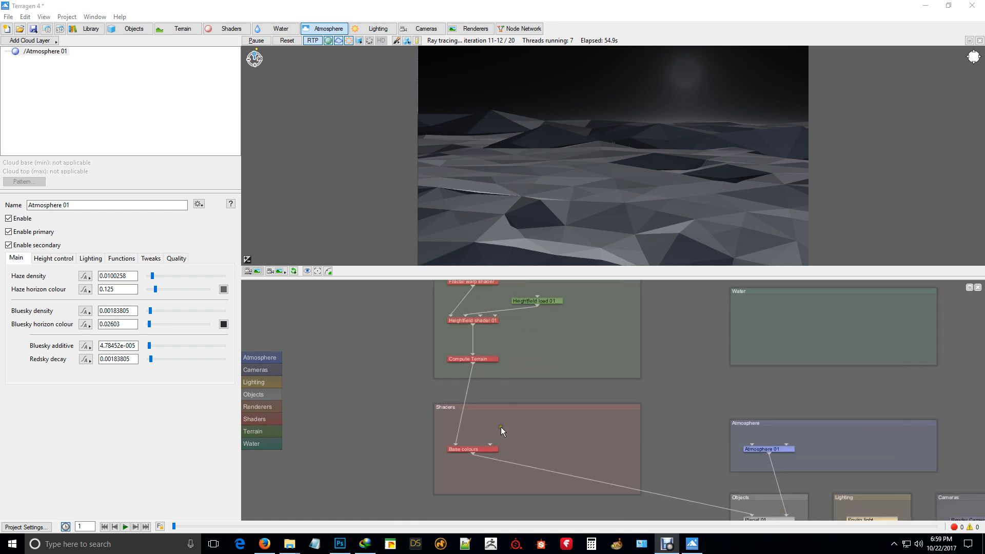
pyautogui.scroll(-2, 467, 424)
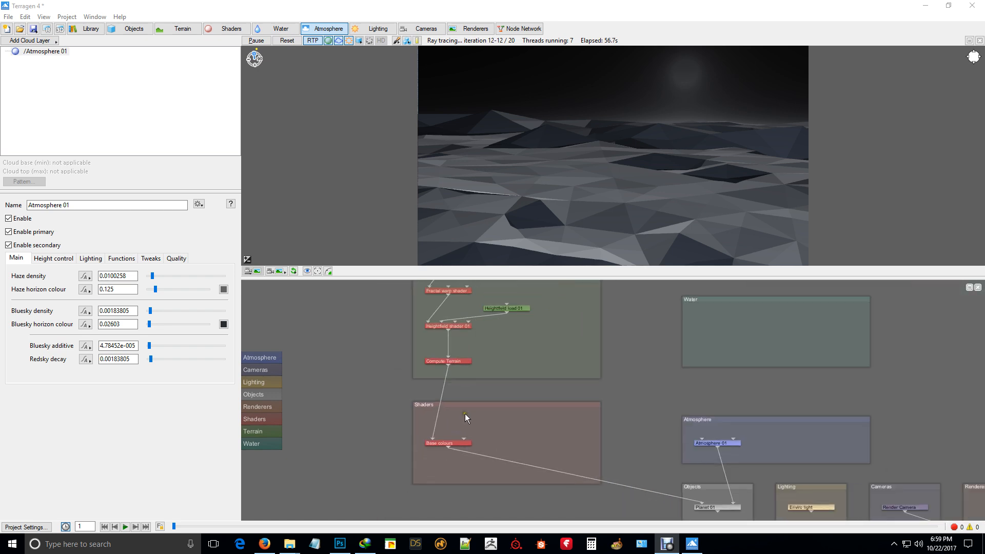
pyautogui.rightClick(504, 422)
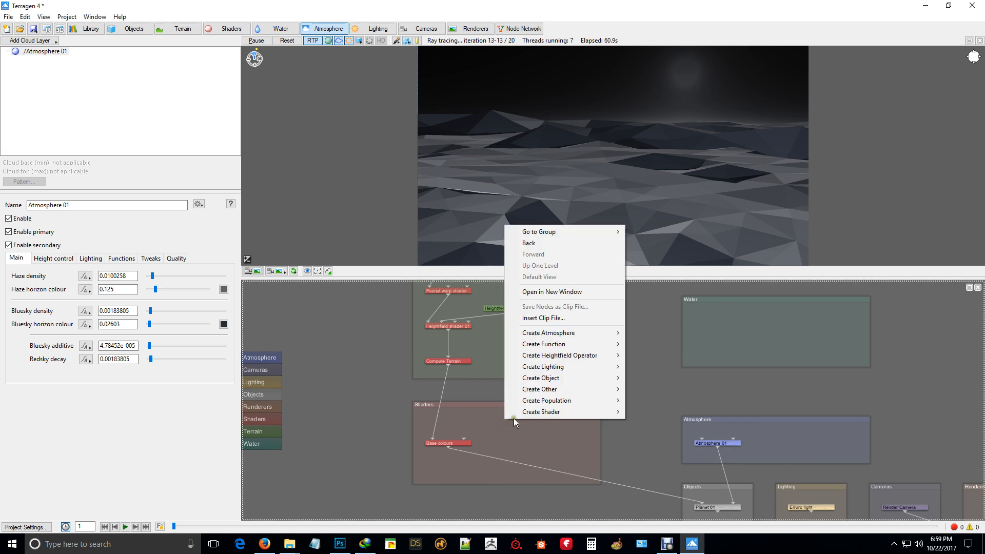
pyautogui.moveTo(546, 414)
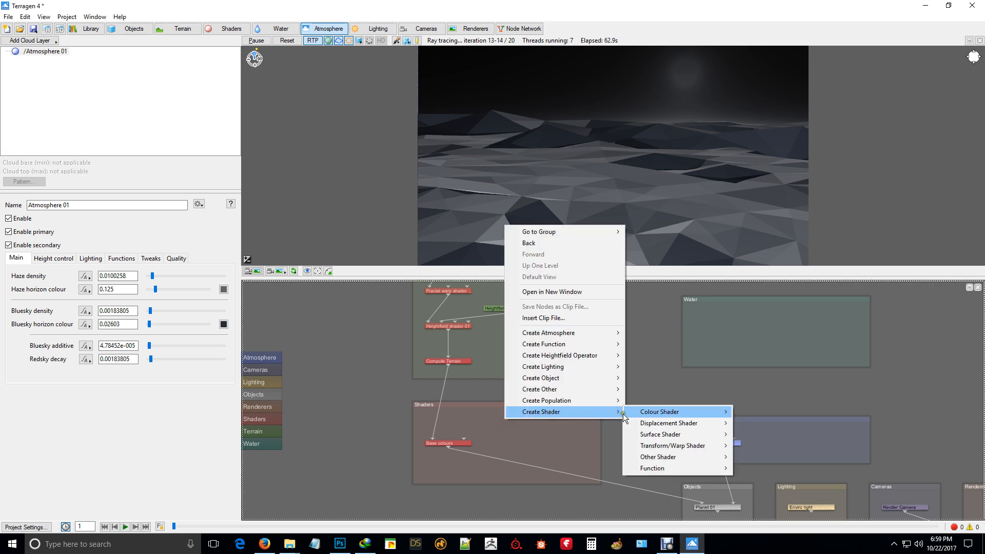
pyautogui.moveTo(702, 437)
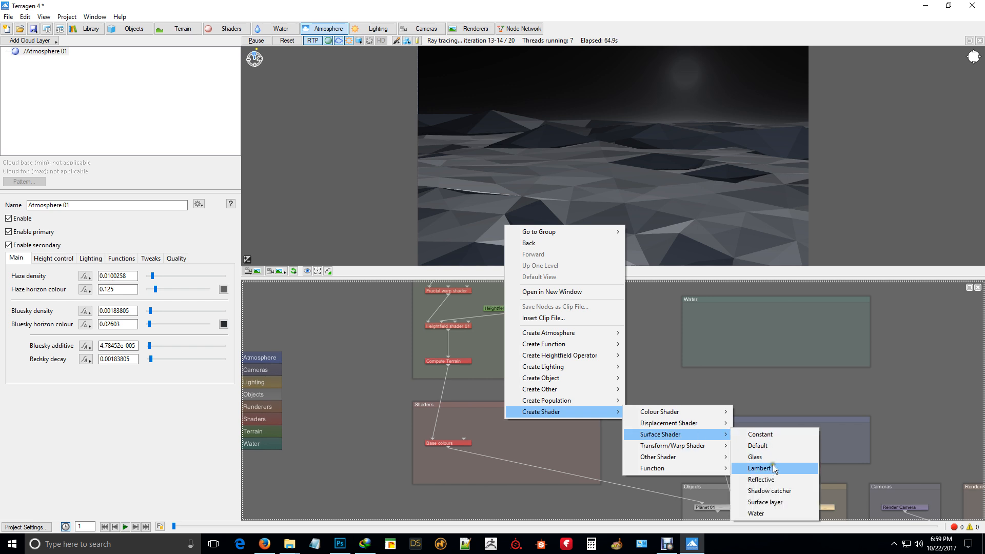
pyautogui.click(765, 503)
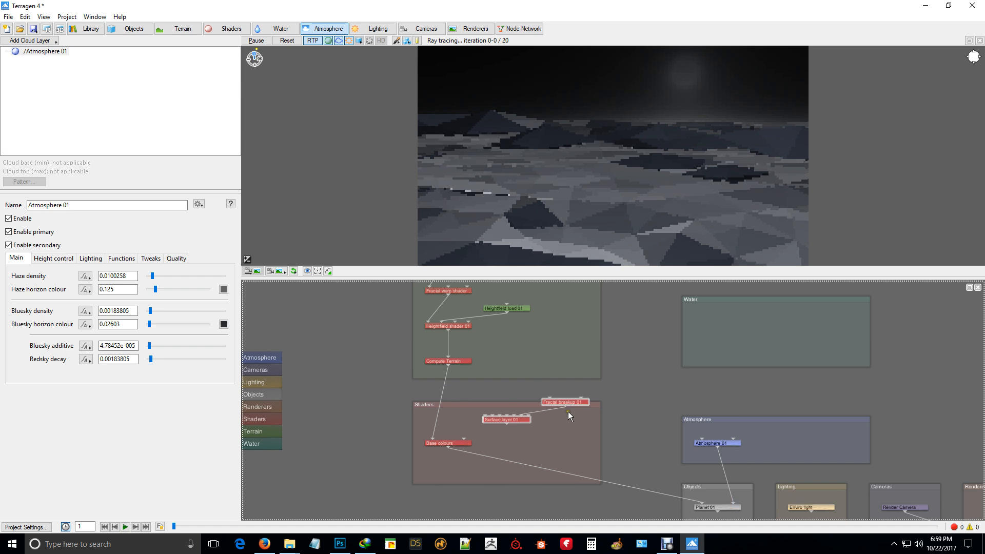
pyautogui.moveTo(523, 426)
pyautogui.mouseDown()
pyautogui.moveTo(532, 457)
pyautogui.moveTo(523, 443)
pyautogui.mouseUp()
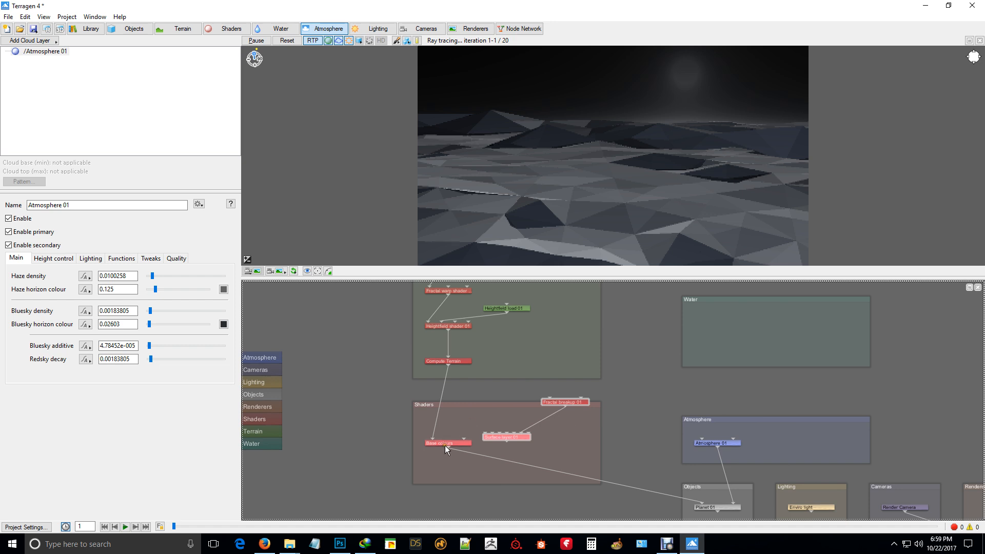
# - Examine the colour settings of the Base colours shader and close its settings
pyautogui.scroll(-7, 451, 389)
pyautogui.scroll(3, 511, 432)
pyautogui.scroll(5, 428, 401)
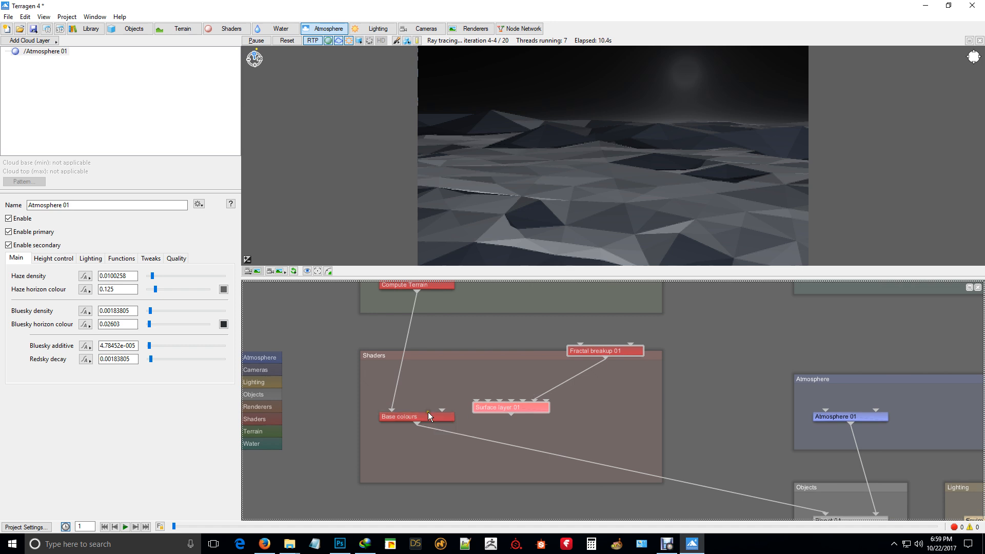
pyautogui.doubleClick(428, 415)
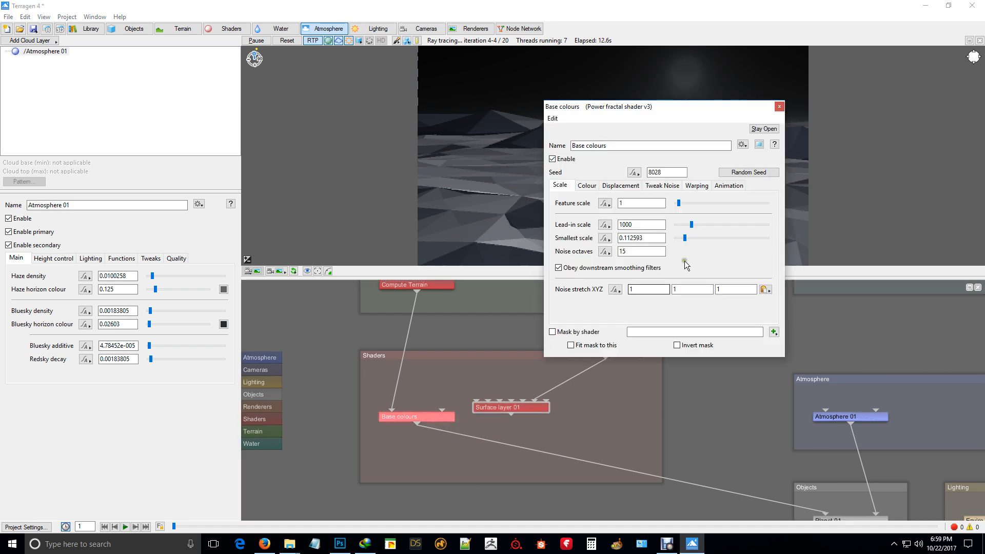
pyautogui.click(591, 186)
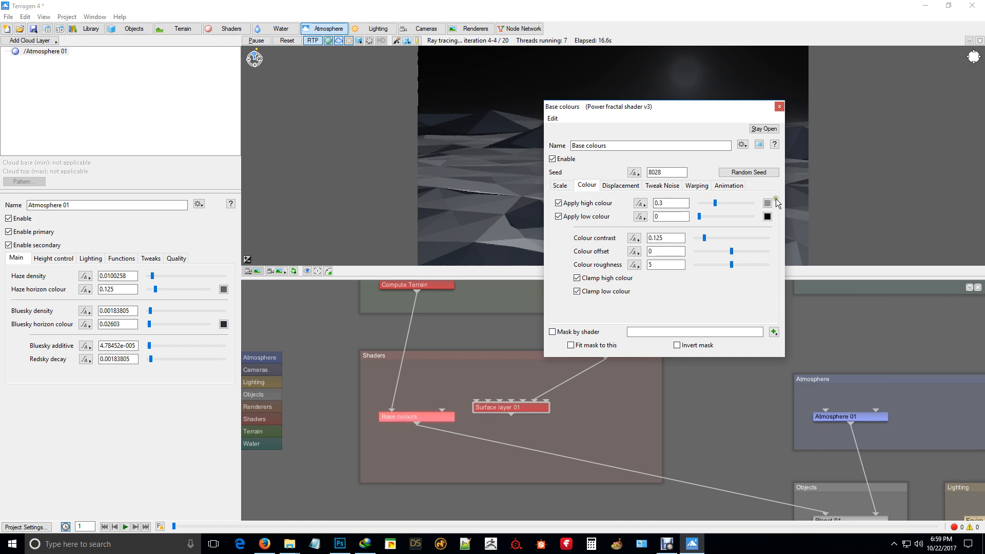
pyautogui.click(779, 106)
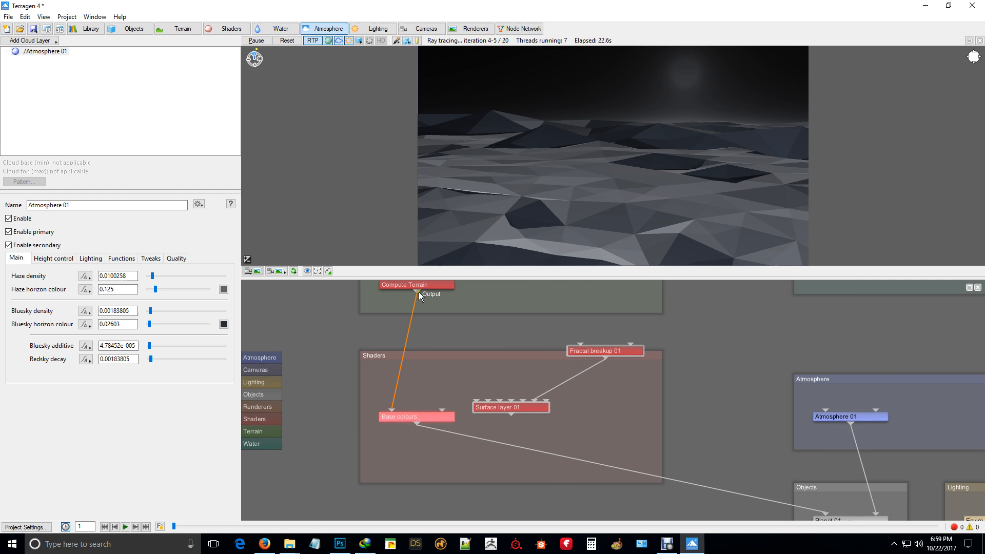
# - Connect the Compute Terrain output to the input of Surface layer 01, and the output of Surface layer 01 to Planet 01
pyautogui.moveTo(417, 292); pyautogui.dragTo(473, 400)
pyautogui.moveTo(475, 398); pyautogui.dragTo(475, 399)
pyautogui.scroll(-6, 453, 396)
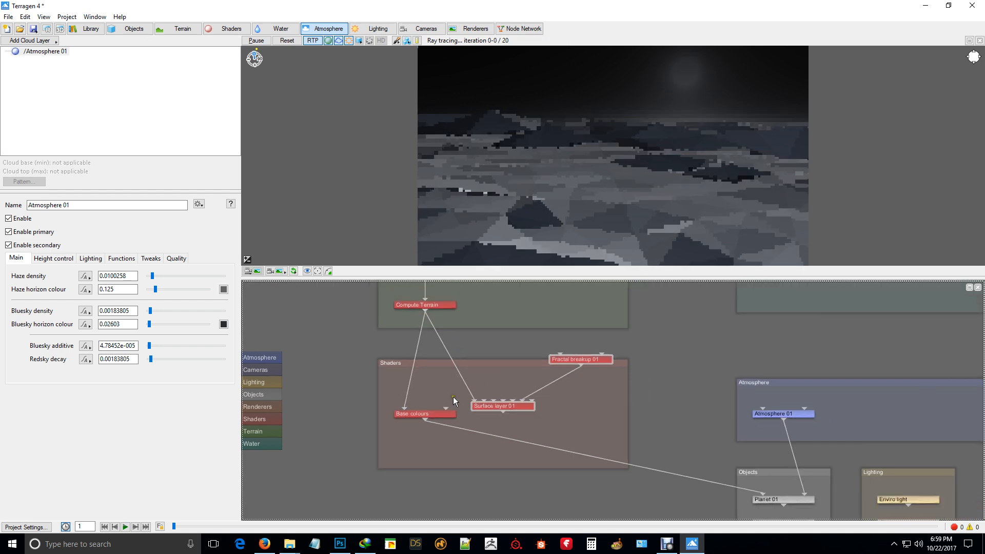
pyautogui.scroll(5, 676, 475)
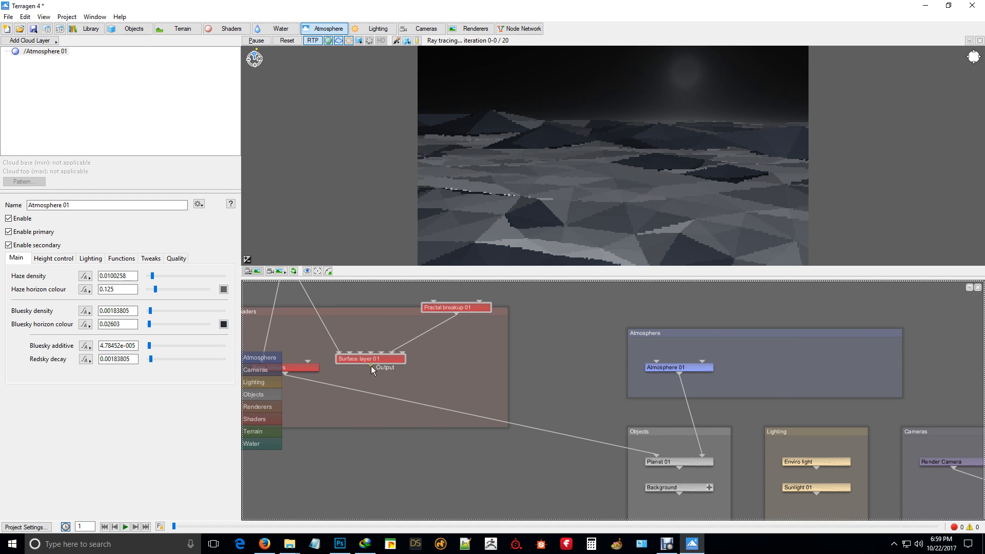
pyautogui.moveTo(371, 365); pyautogui.dragTo(660, 453)
pyautogui.scroll(-5, 496, 453)
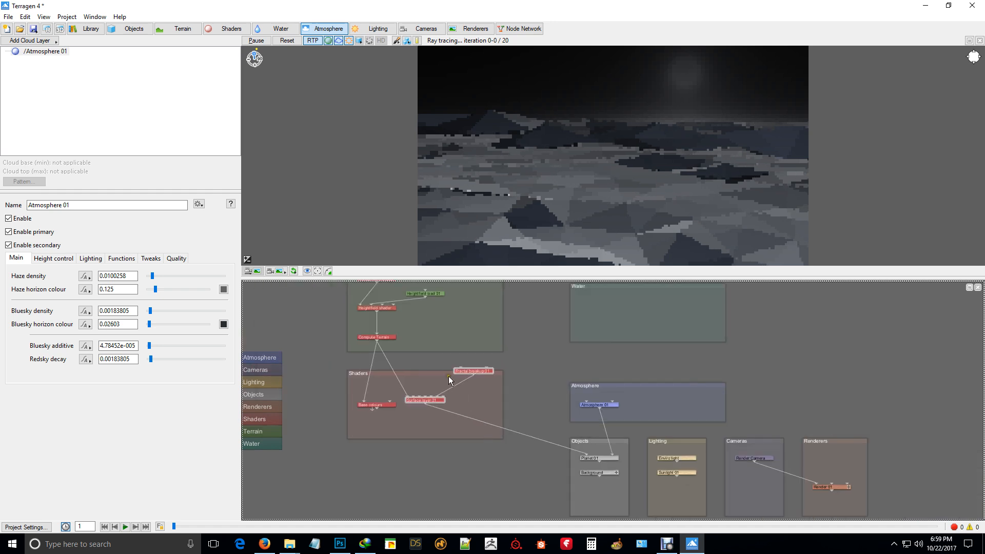
# - Create an image map shader from olqkb_4K_Albedo_gray.jpg in Megascan's Rock_olqkb0_4K_surface_ms folder and connect its output to the second input of Surface layer 01
pyautogui.scroll(4, 449, 377)
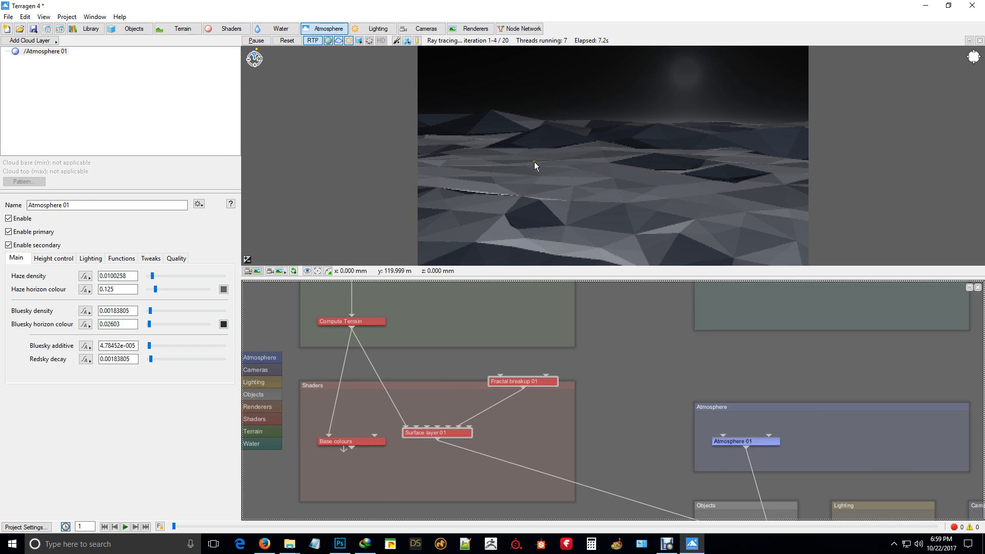
pyautogui.rightClick(500, 420)
pyautogui.moveTo(541, 415)
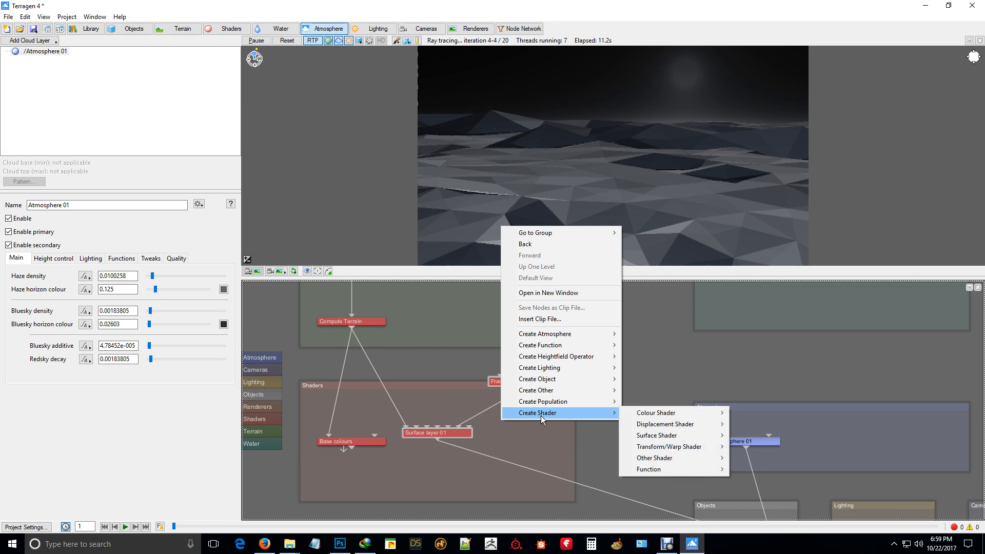
pyautogui.moveTo(655, 417)
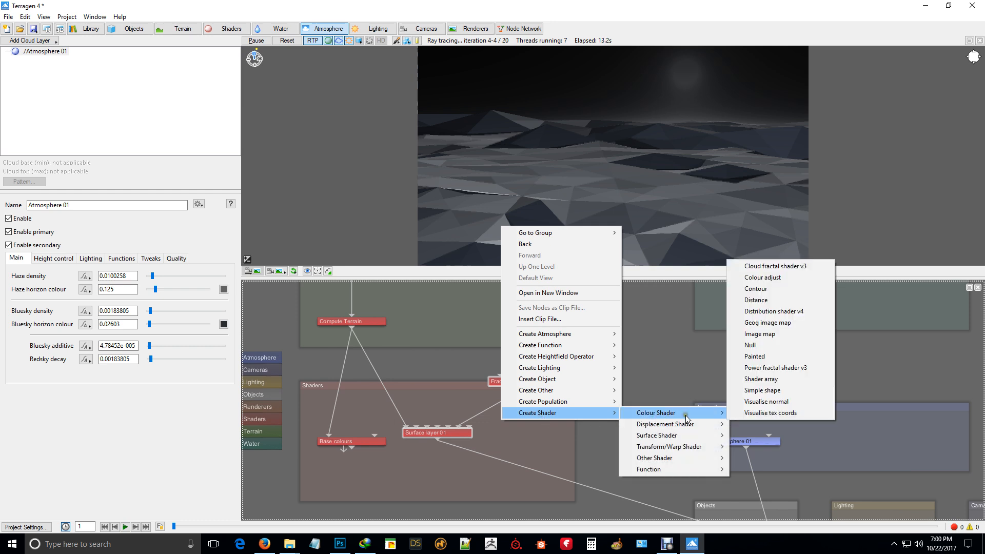
pyautogui.click(774, 334)
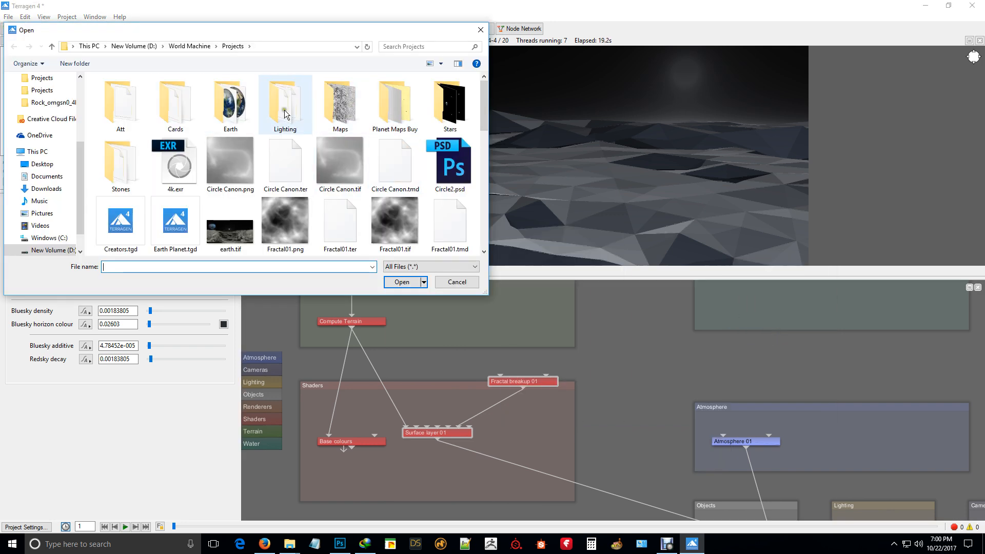
pyautogui.click(134, 46)
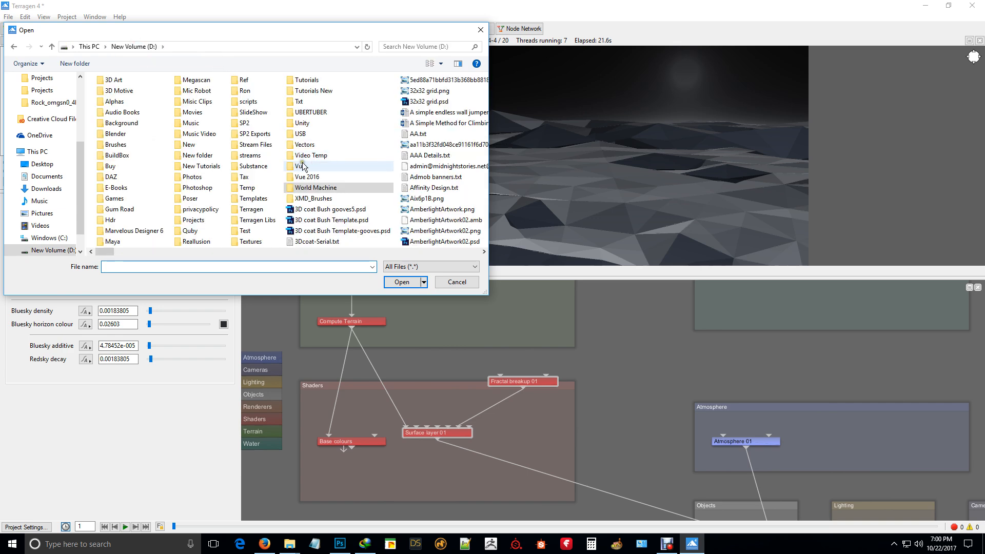
pyautogui.doubleClick(196, 81)
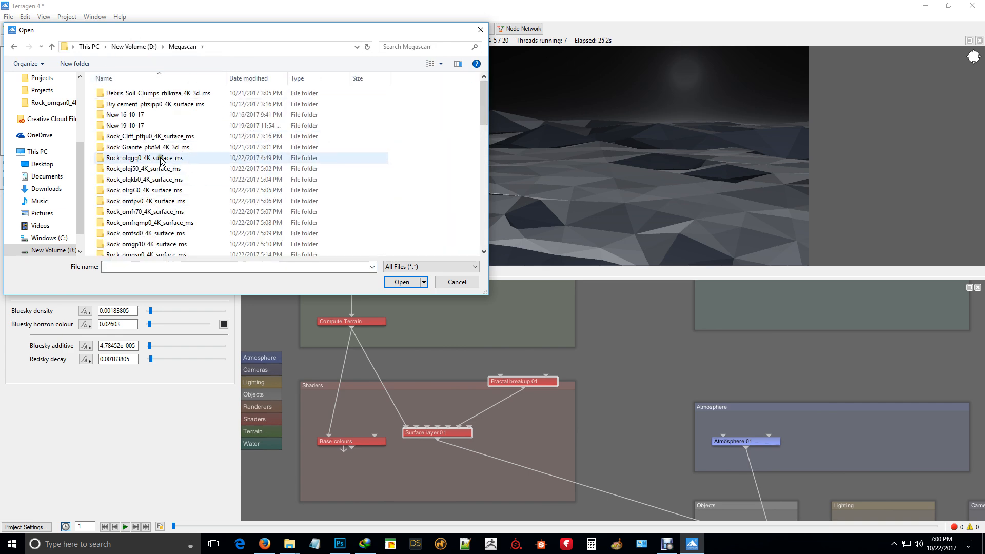
pyautogui.doubleClick(119, 181)
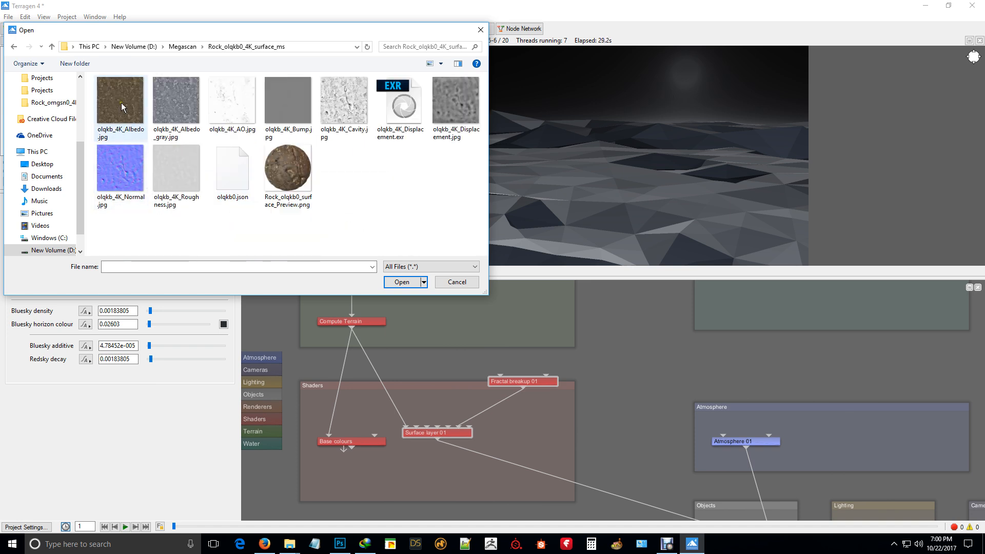
pyautogui.click(176, 105)
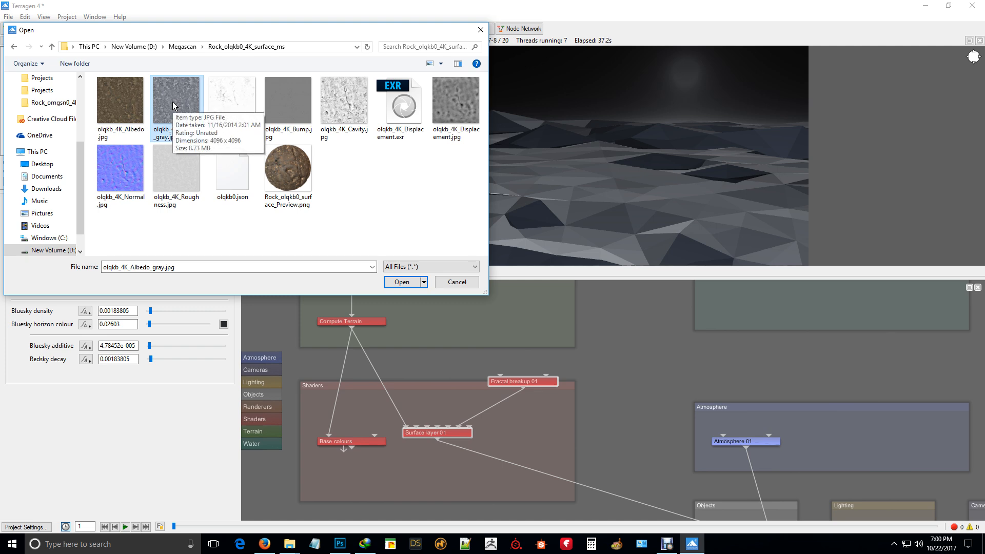
pyautogui.doubleClick(173, 106)
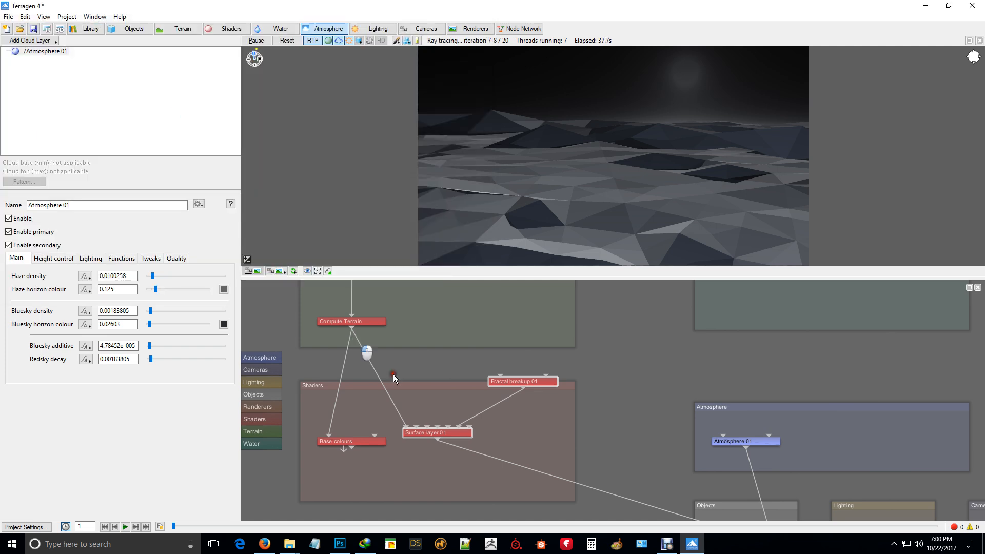
pyautogui.moveTo(511, 424); pyautogui.dragTo(456, 398)
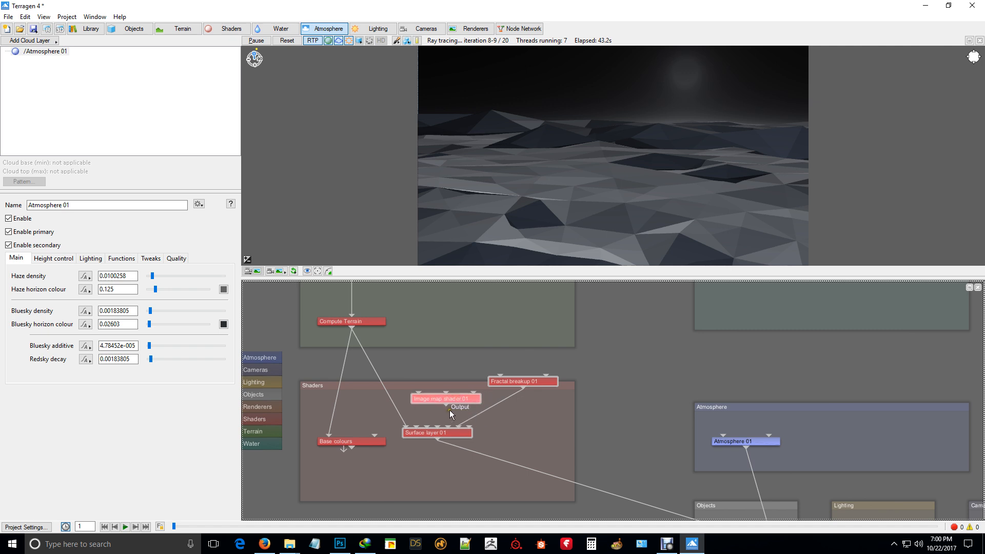
pyautogui.moveTo(445, 406); pyautogui.dragTo(417, 426)
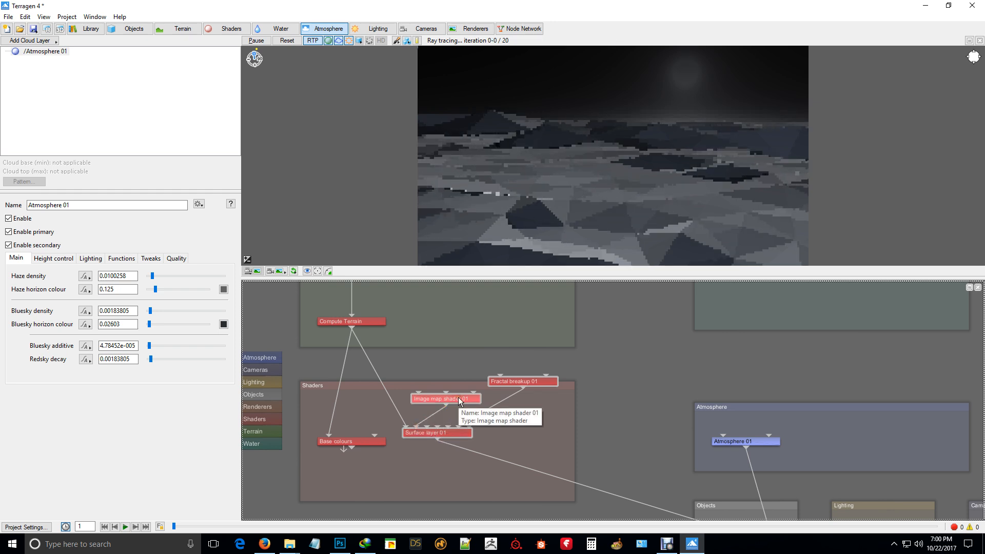
# - Set the size of Image map shader 01 to 150 by 150
pyautogui.doubleClick(457, 398)
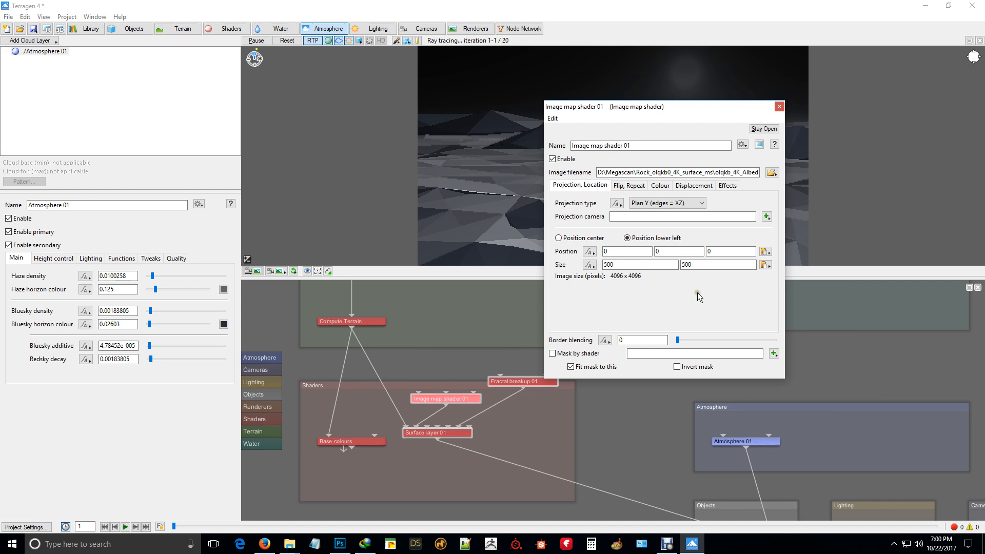
pyautogui.doubleClick(624, 265)
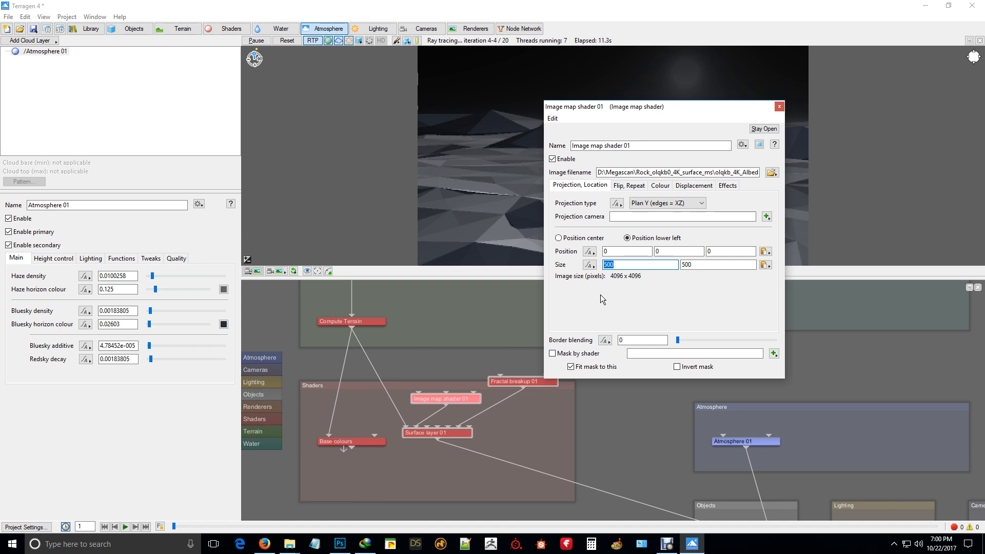
pyautogui.write('150')
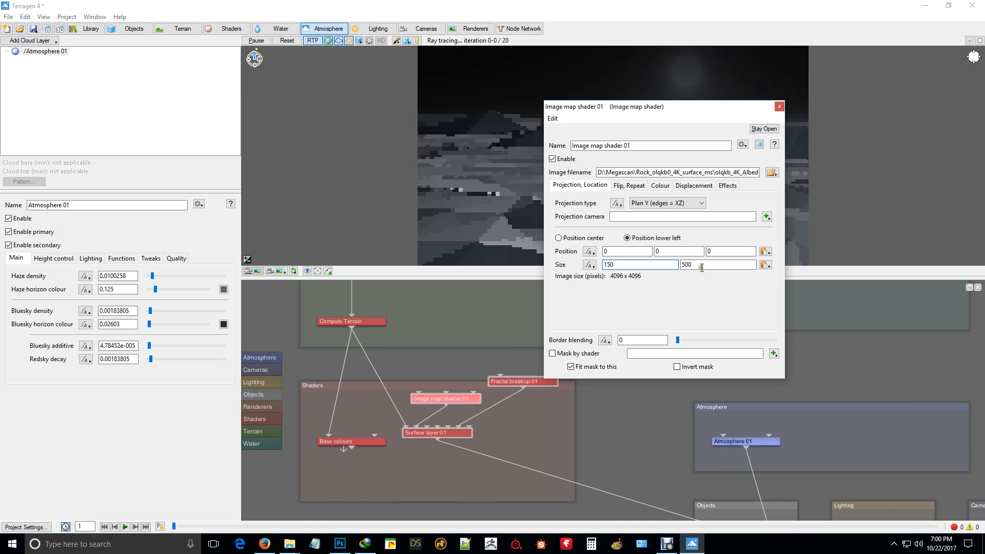
pyautogui.press('Tab')
pyautogui.write('150')
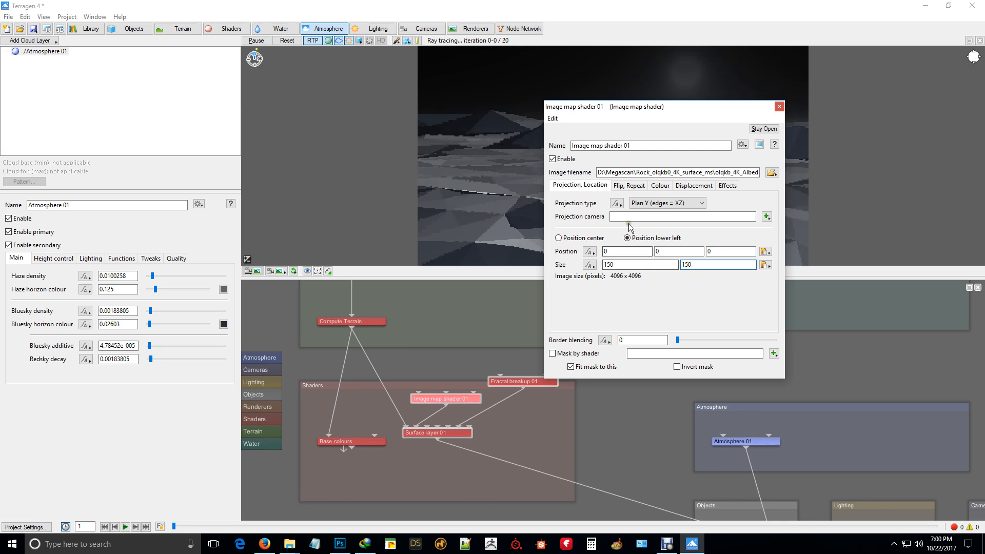
# - Enable Repeat x and Repeat y for the image map shader and close its settings
pyautogui.click(627, 186)
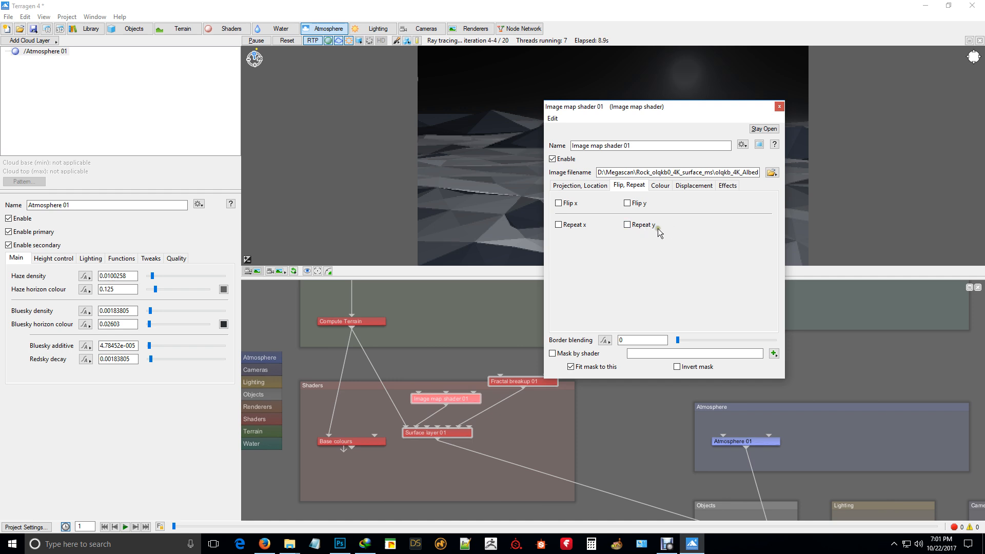
pyautogui.click(559, 225)
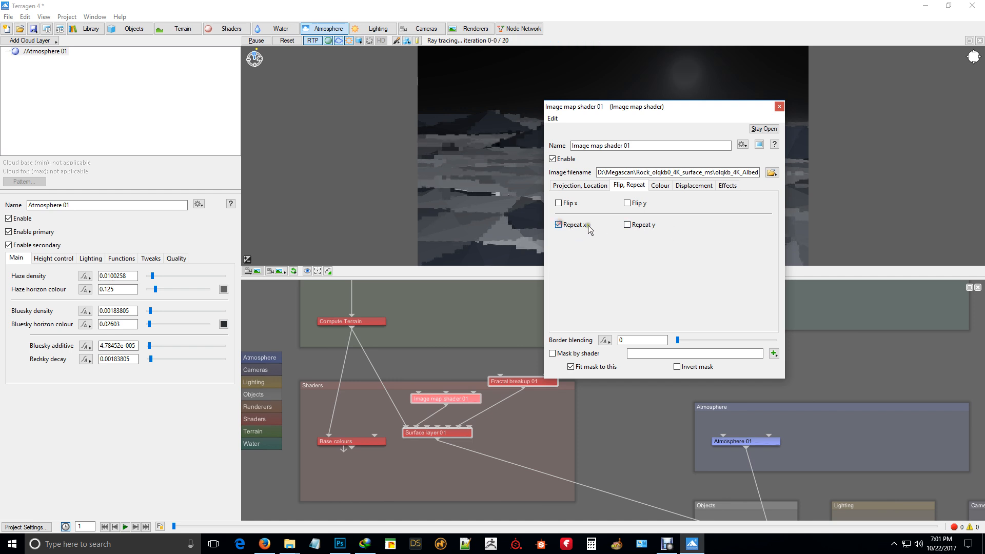
pyautogui.click(630, 225)
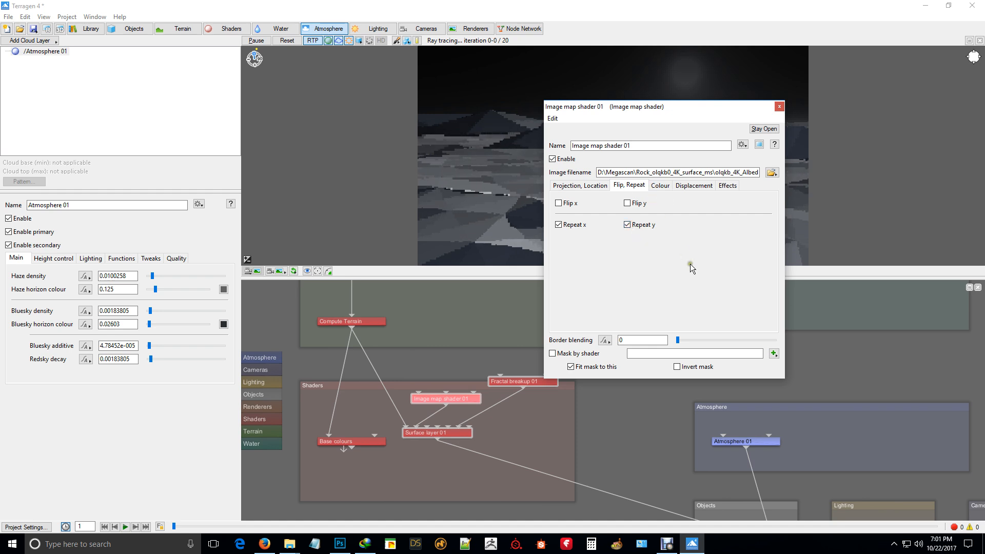
pyautogui.click(780, 107)
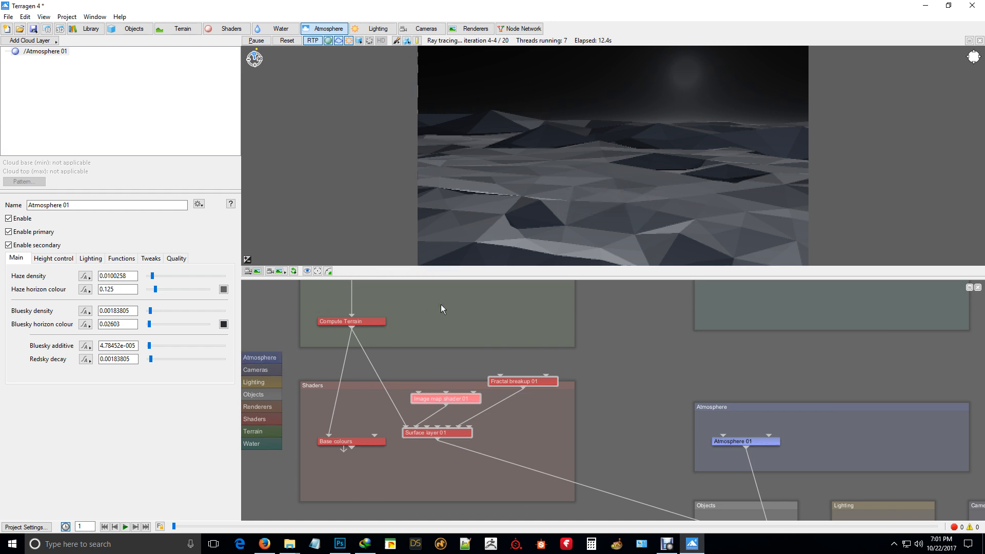
# - Render the scene to check the rock texture on the terrain, and close the render view
pyautogui.click(47, 29)
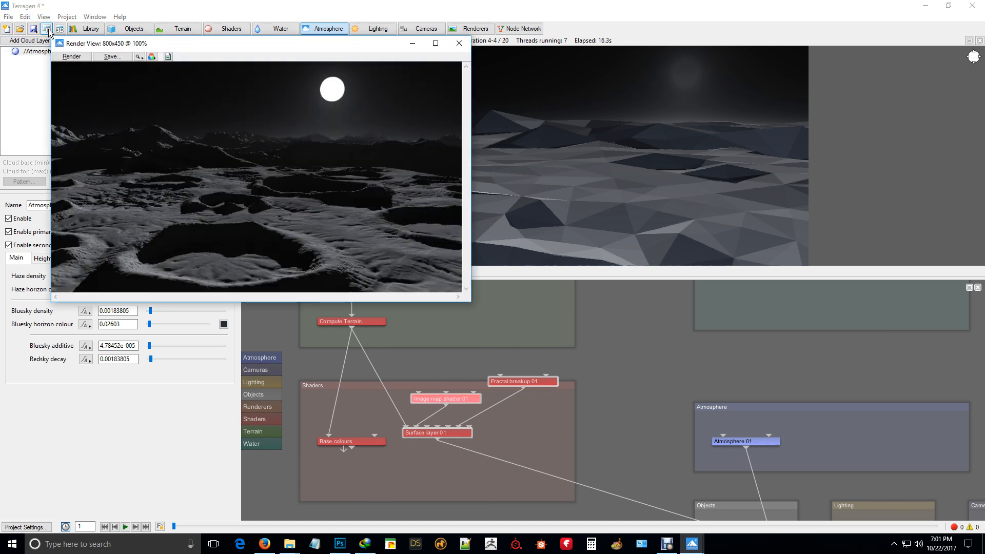
pyautogui.click(70, 58)
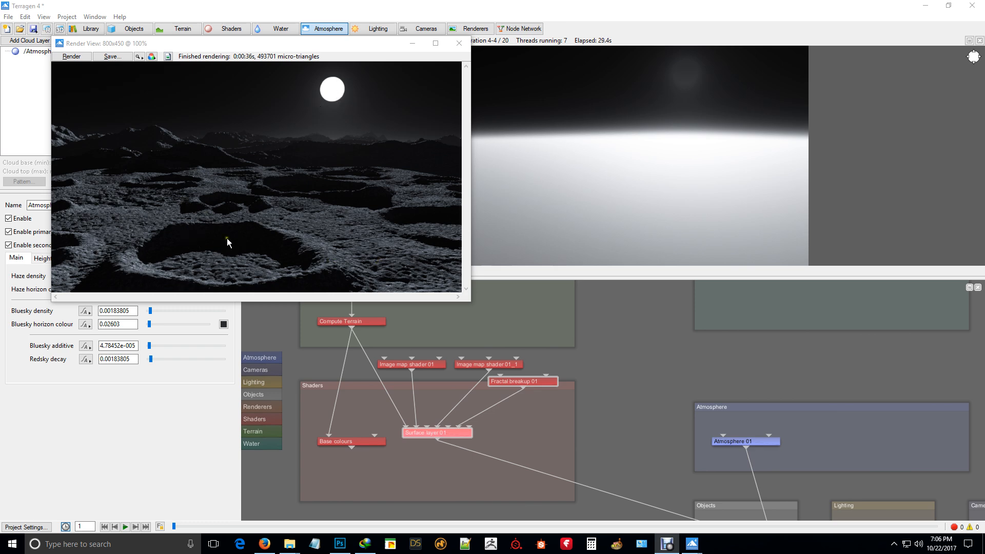
pyautogui.click(459, 44)
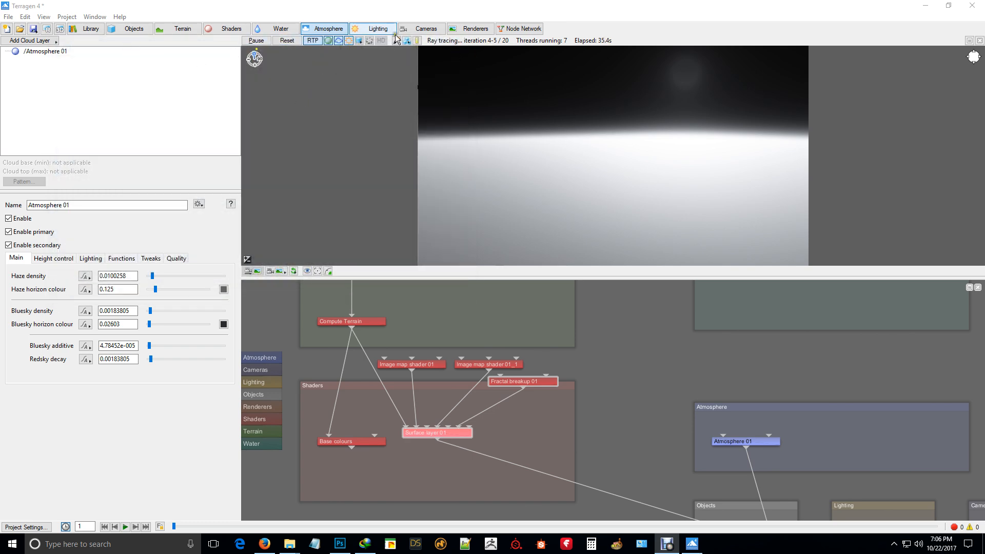
# - Raise the Enviro light's strength on surfaces to about 1.9 and check the result in the render view
pyautogui.click(331, 33)
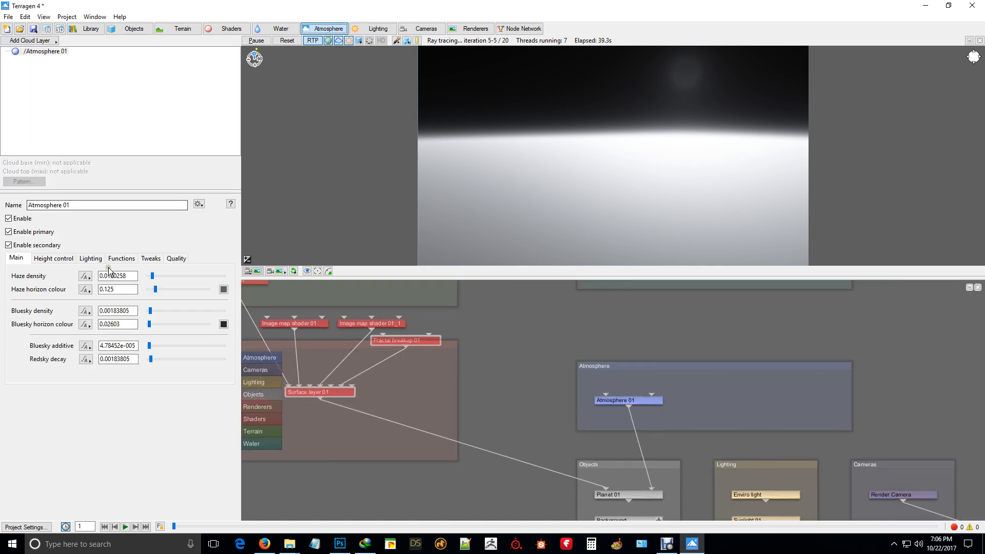
pyautogui.click(375, 28)
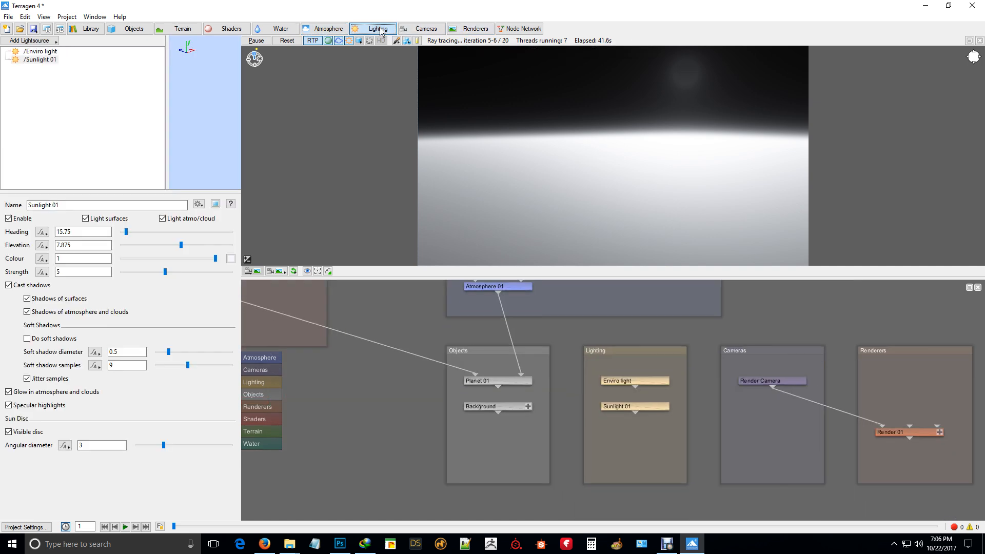
pyautogui.click(44, 52)
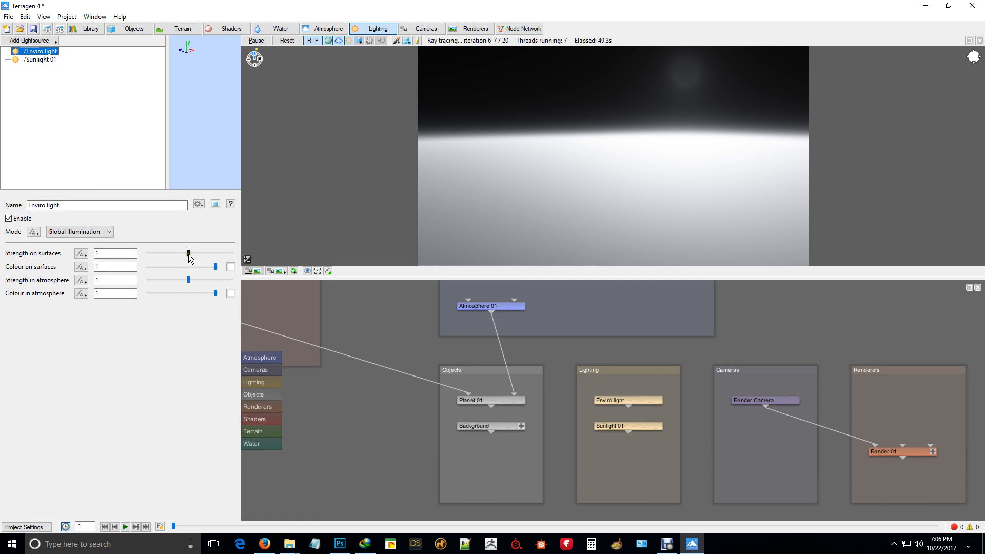
pyautogui.moveTo(188, 254); pyautogui.dragTo(198, 255)
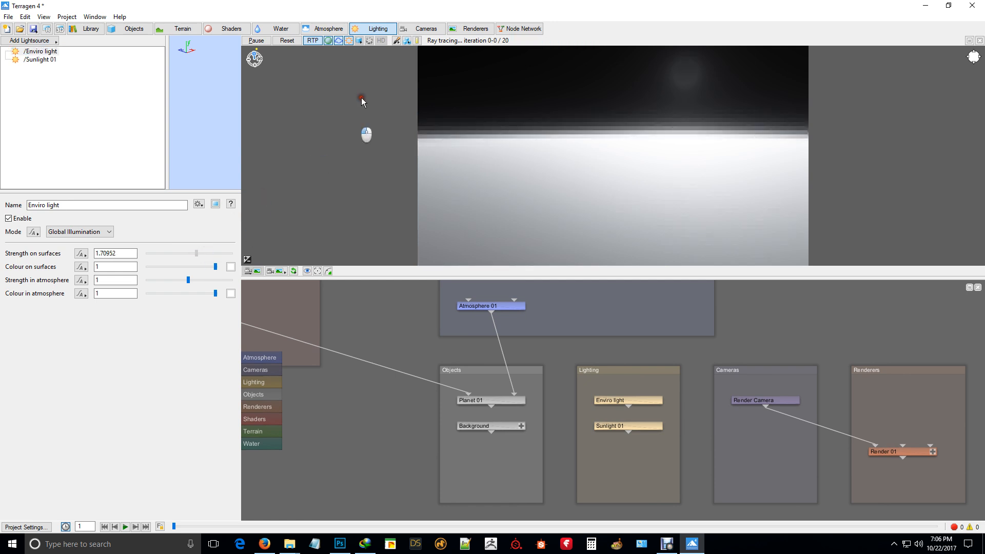
pyautogui.click(47, 30)
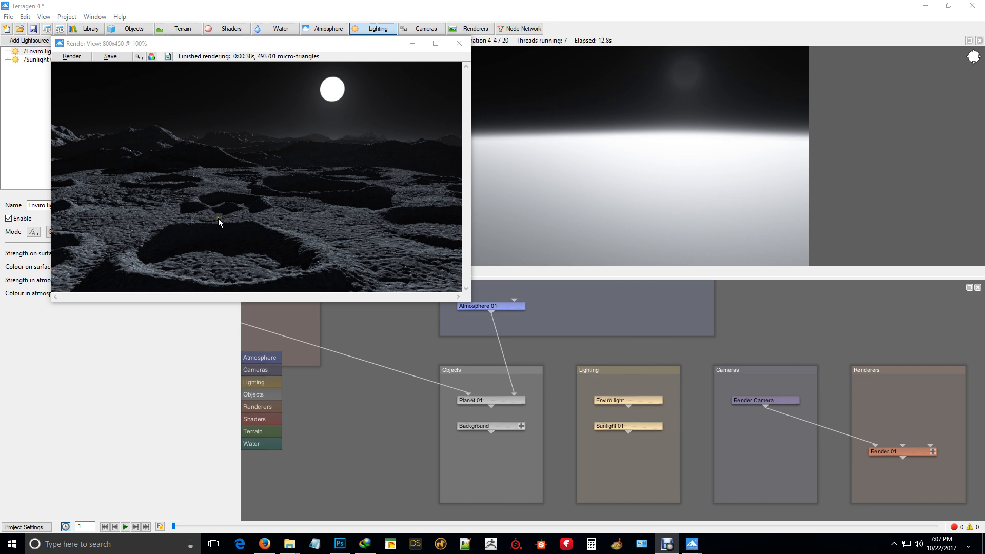
pyautogui.click(460, 43)
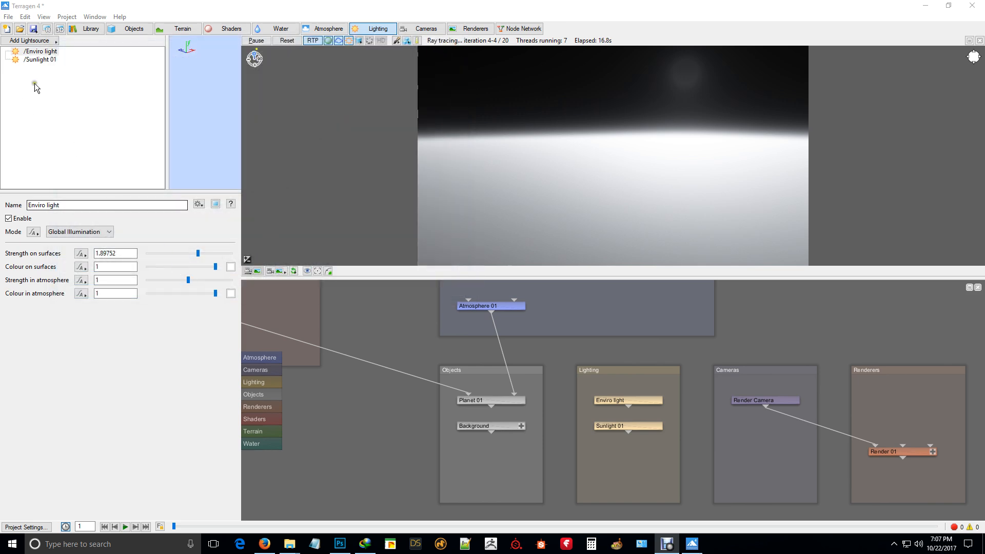
# - Set the colour of Sunlight 01 to a pale cyan blue
pyautogui.click(41, 60)
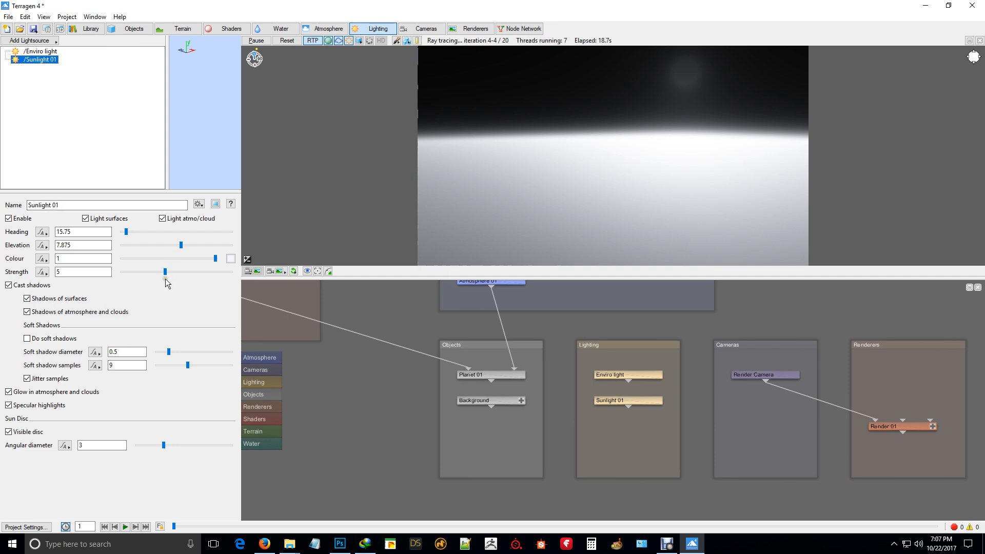
pyautogui.click(230, 258)
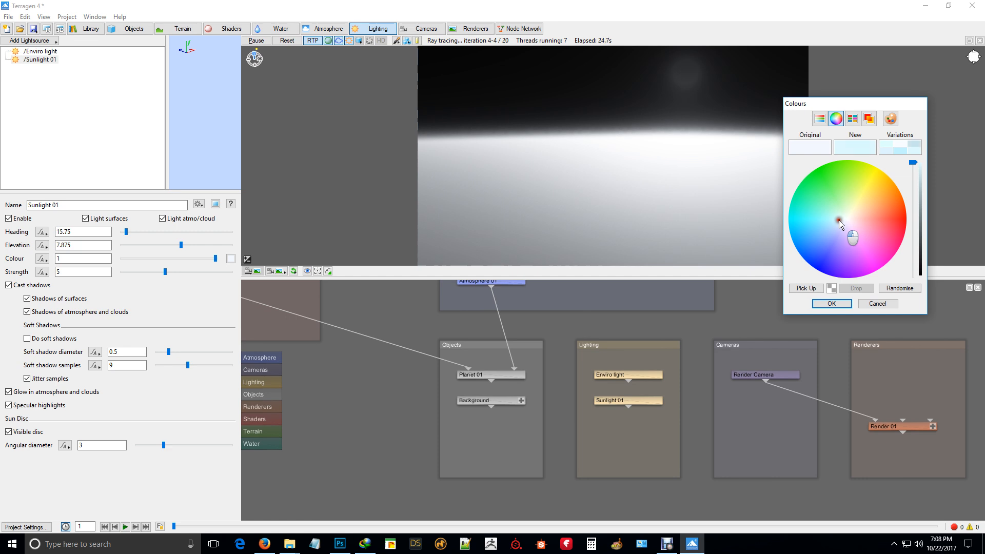
pyautogui.click(831, 303)
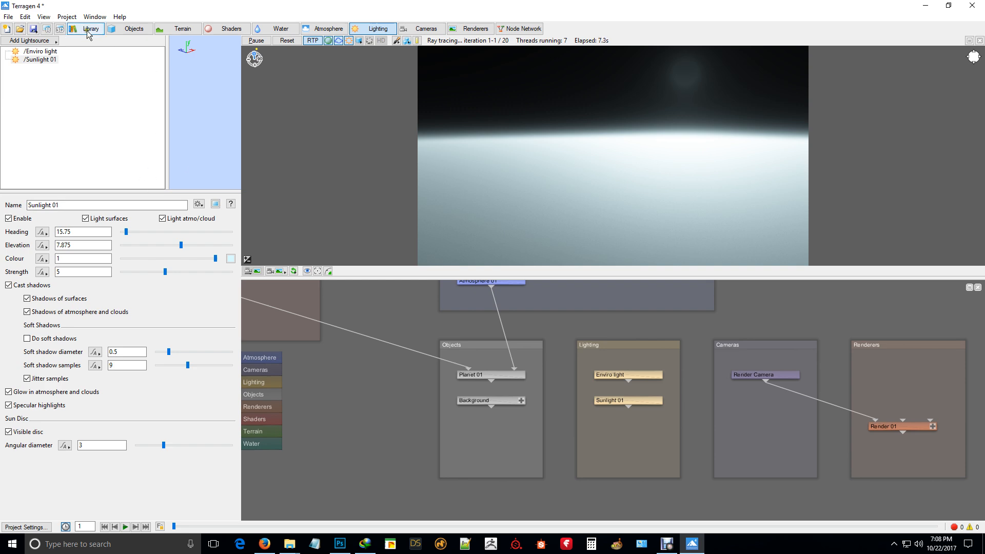
# - Render the scene again to check the bluish sunlight, and close the render view
pyautogui.click(47, 30)
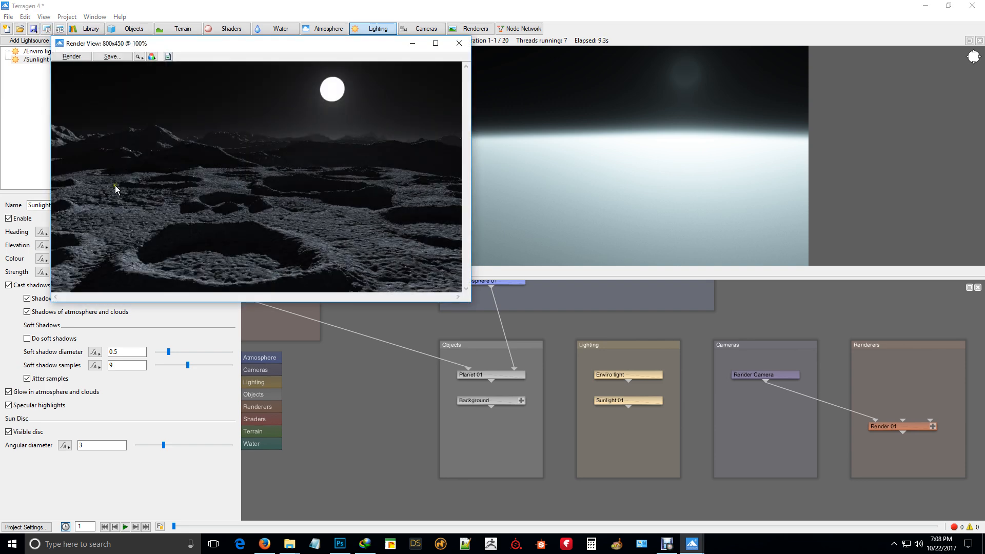
pyautogui.click(71, 57)
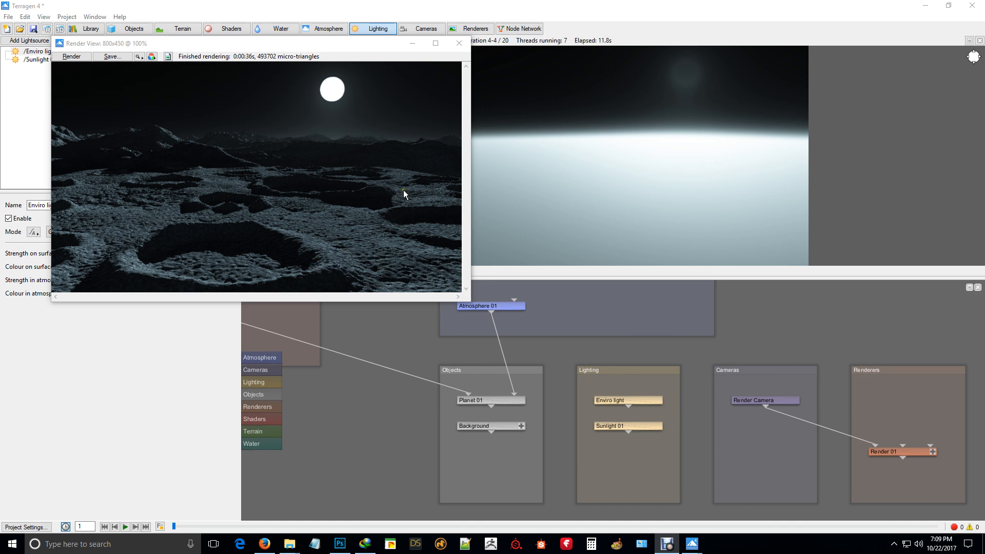
pyautogui.click(460, 44)
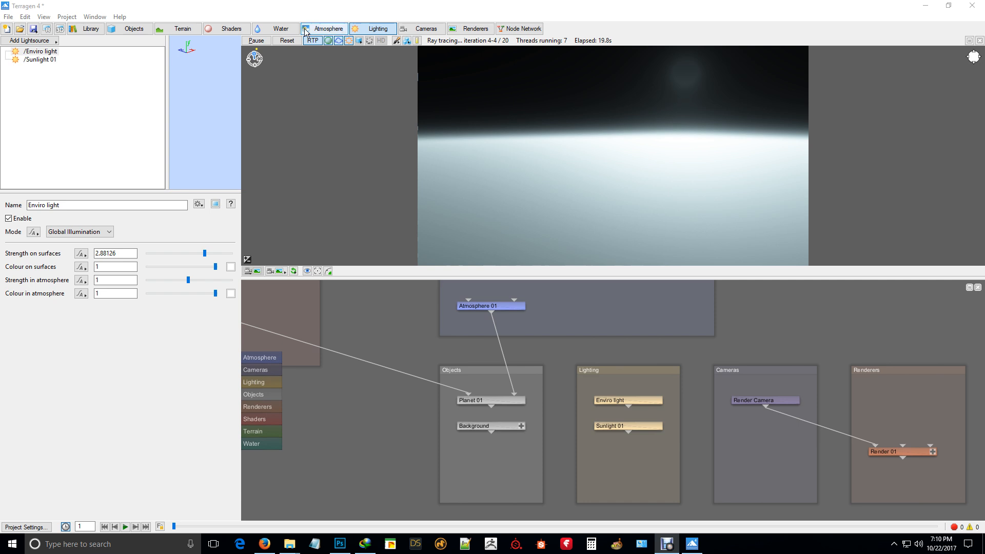
# - Lock the aspect ratio of Render 01 and set its image width to 1600 for a 1600 x 900 image
pyautogui.click(477, 30)
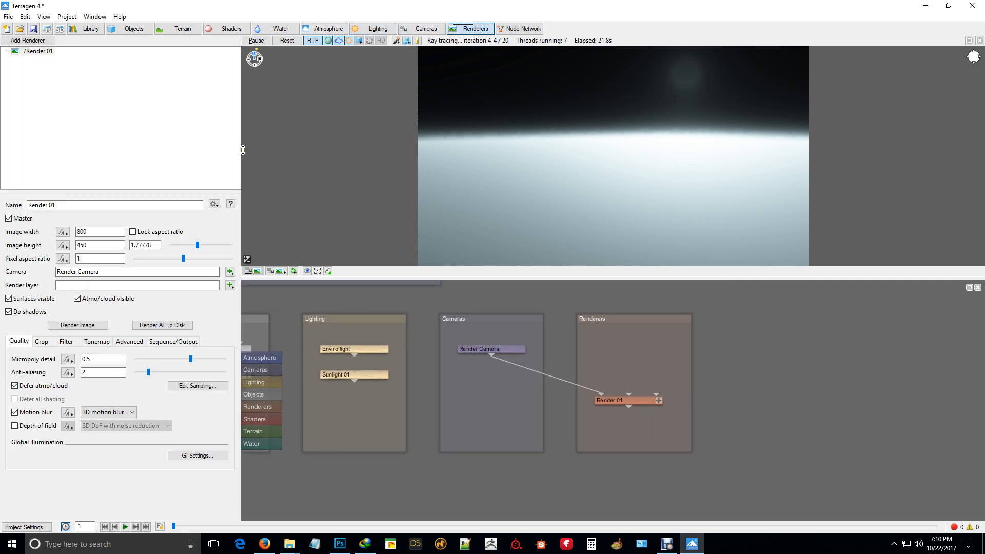
pyautogui.click(132, 232)
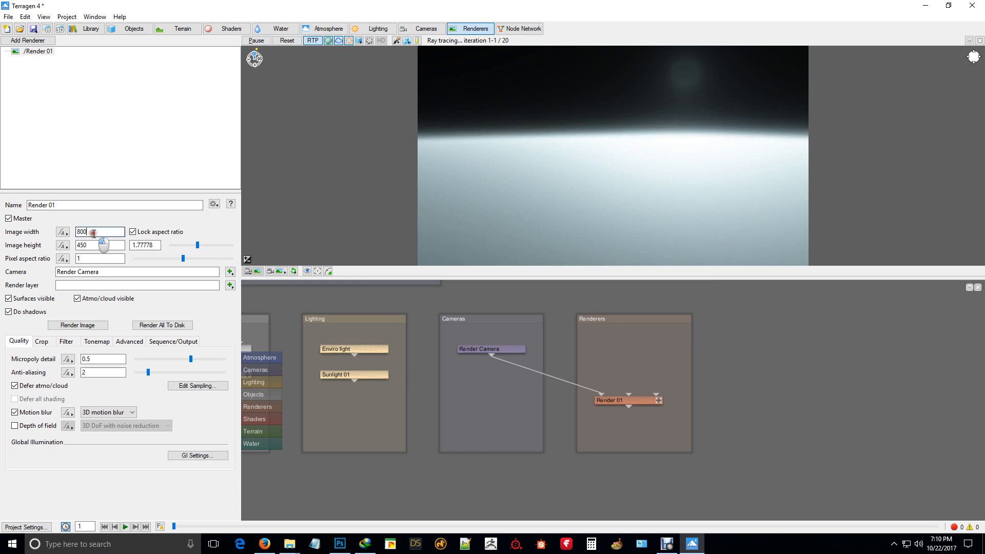
pyautogui.doubleClick(100, 231)
pyautogui.write('16')
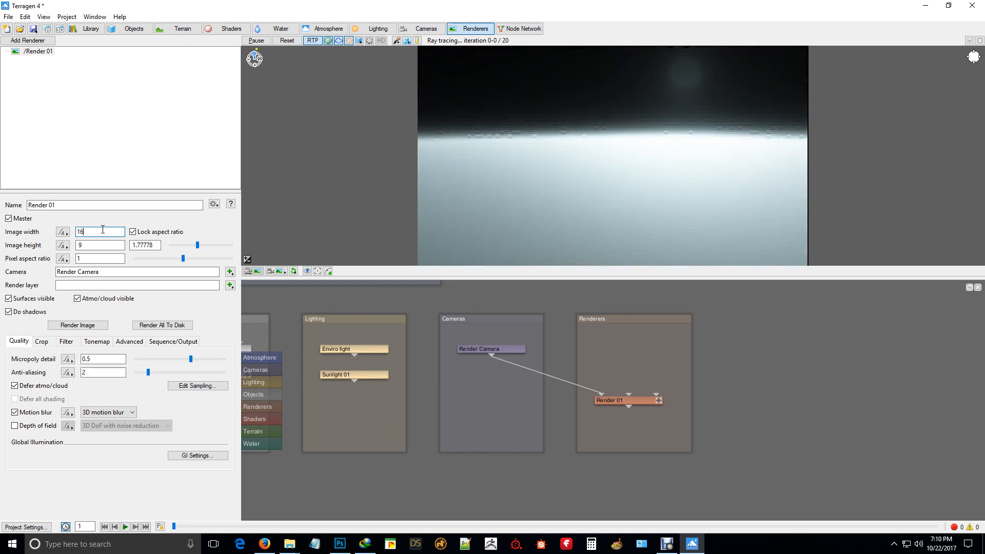
pyautogui.write('00')
pyautogui.click(100, 247)
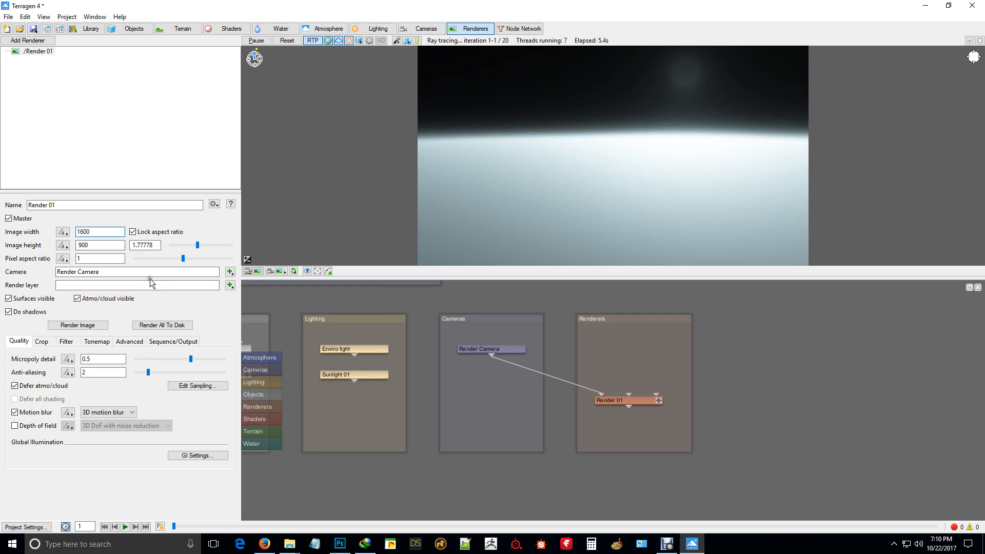
# - Raise Render 01's micropoly detail to 0.69 and disable its motion blur
pyautogui.moveTo(198, 359); pyautogui.dragTo(216, 363)
pyautogui.click(90, 372)
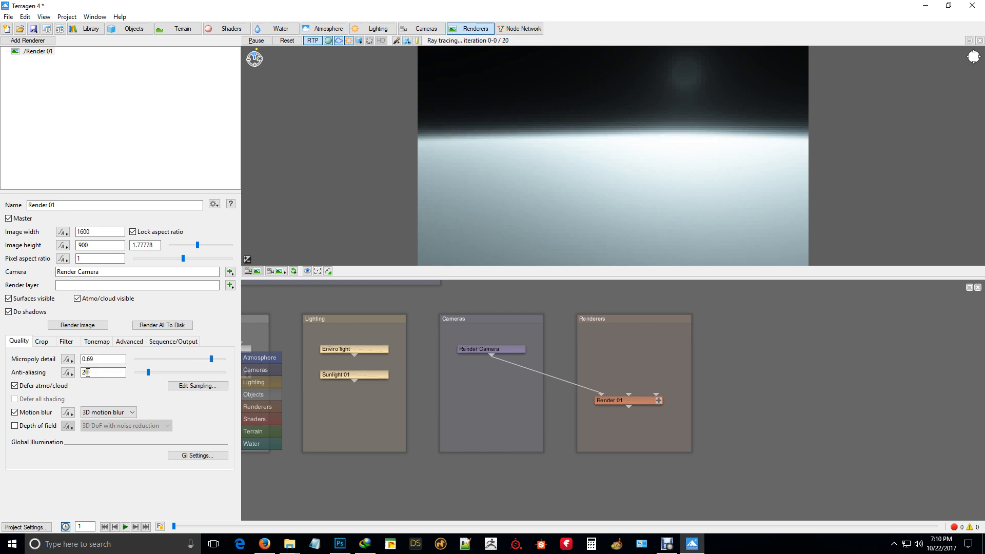
pyautogui.click(55, 379)
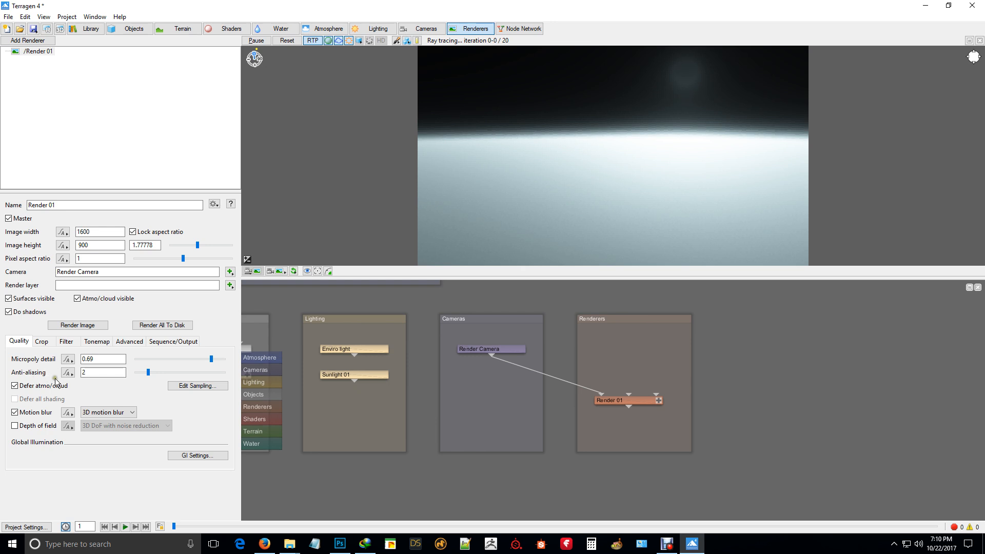
pyautogui.click(88, 372)
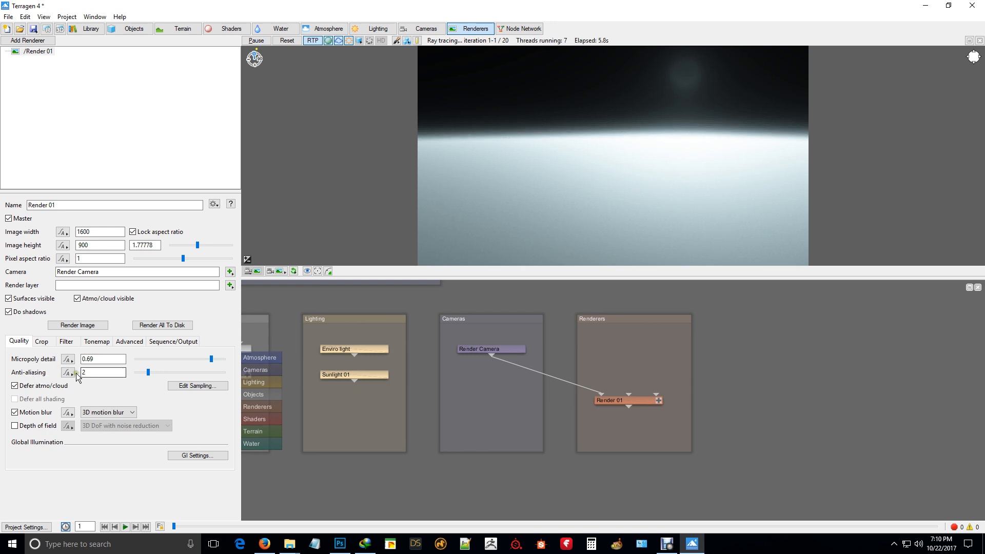
pyautogui.doubleClick(84, 373)
pyautogui.click(14, 413)
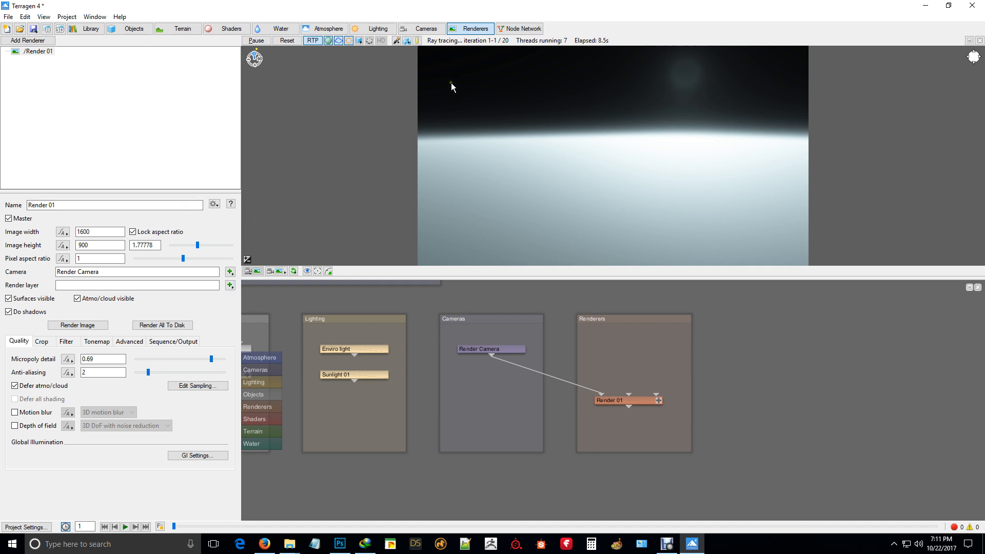
# - Turn off the ray-traced preview and reframe the camera low over the terrain, with the sun high on the right of the frame
pyautogui.click(314, 41)
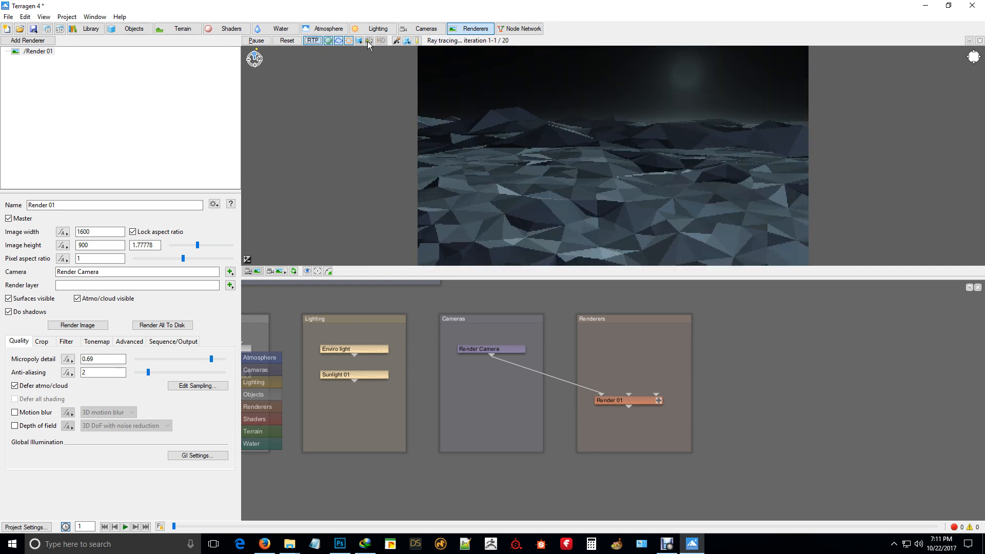
pyautogui.click(312, 40)
pyautogui.keyDown('alt'); pyautogui.moveTo(666, 178); pyautogui.dragTo(651, 102, button='middle'); pyautogui.keyUp('alt')
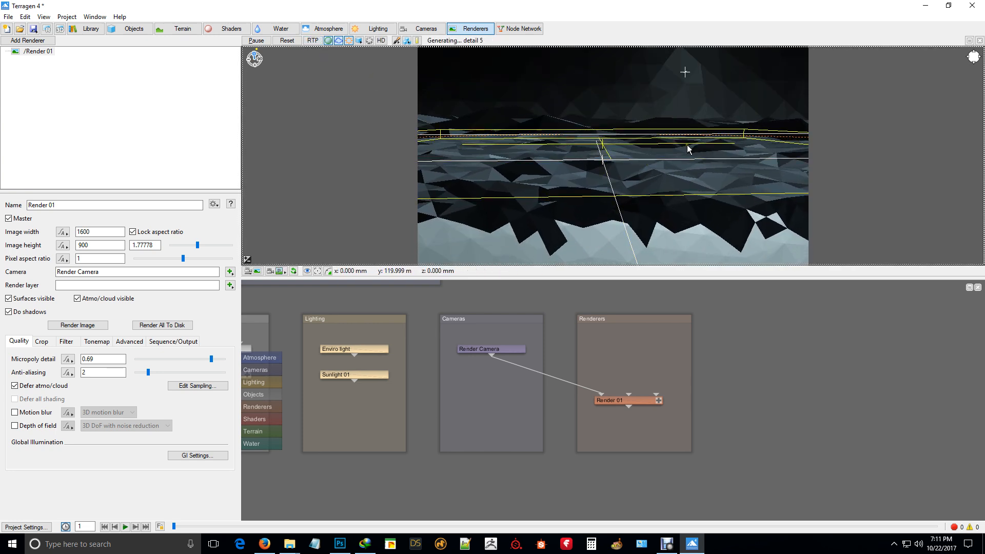
pyautogui.keyDown('alt'); pyautogui.moveTo(618, 128); pyautogui.dragTo(694, 124, button='right'); pyautogui.keyUp('alt')
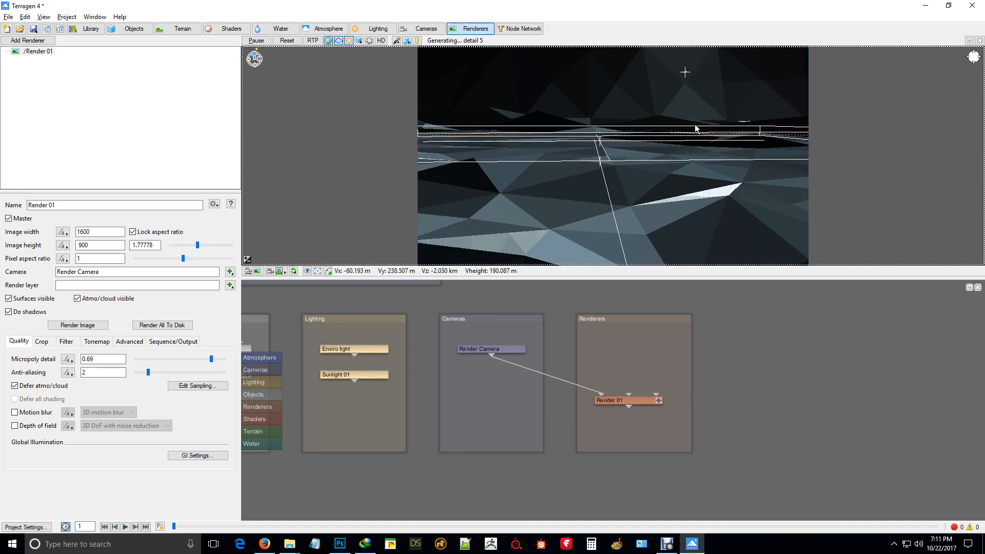
pyautogui.keyDown('alt'); pyautogui.moveTo(764, 159); pyautogui.dragTo(698, 155); pyautogui.keyUp('alt')
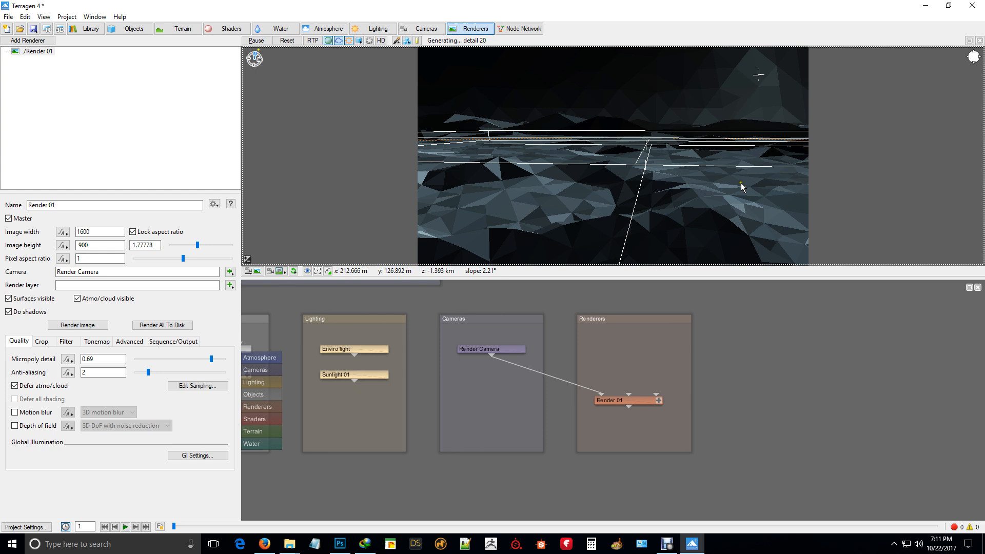
pyautogui.keyDown('alt'); pyautogui.moveTo(737, 166); pyautogui.dragTo(728, 190, button='right'); pyautogui.keyUp('alt')
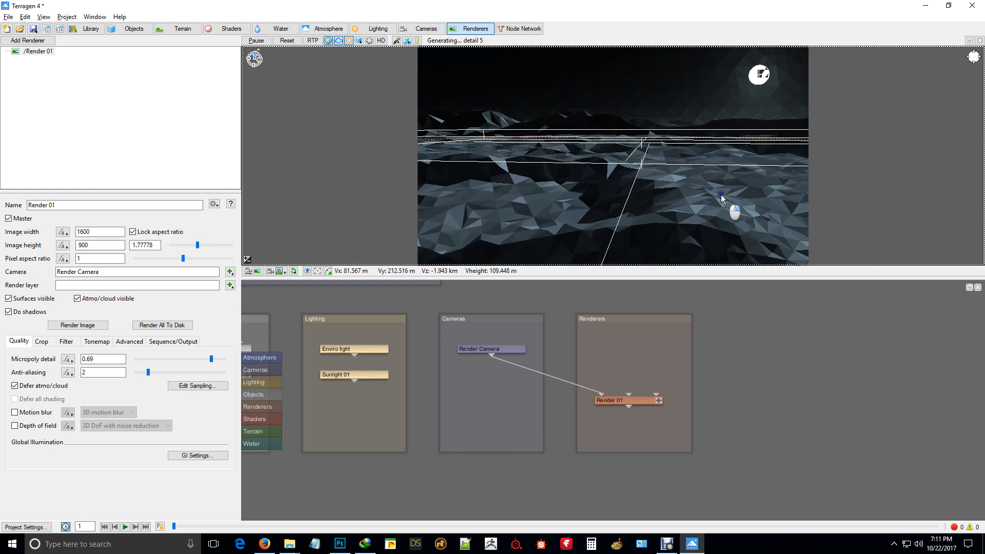
pyautogui.keyDown('alt'); pyautogui.moveTo(680, 168); pyautogui.dragTo(684, 173, button='right'); pyautogui.keyUp('alt')
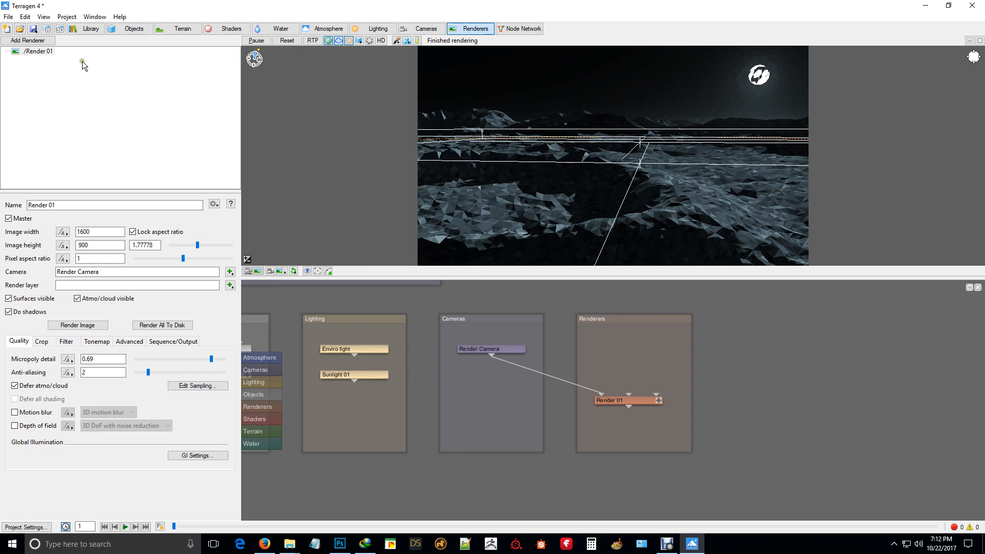
# - Render the reframed landscape in the render view and shift the render window slightly to inspect the image
pyautogui.click(47, 29)
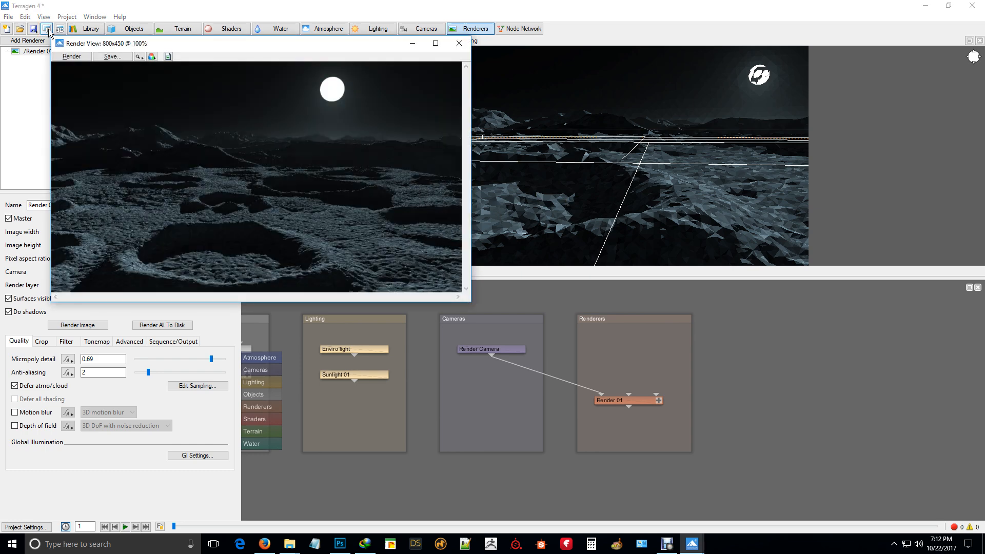
pyautogui.click(70, 57)
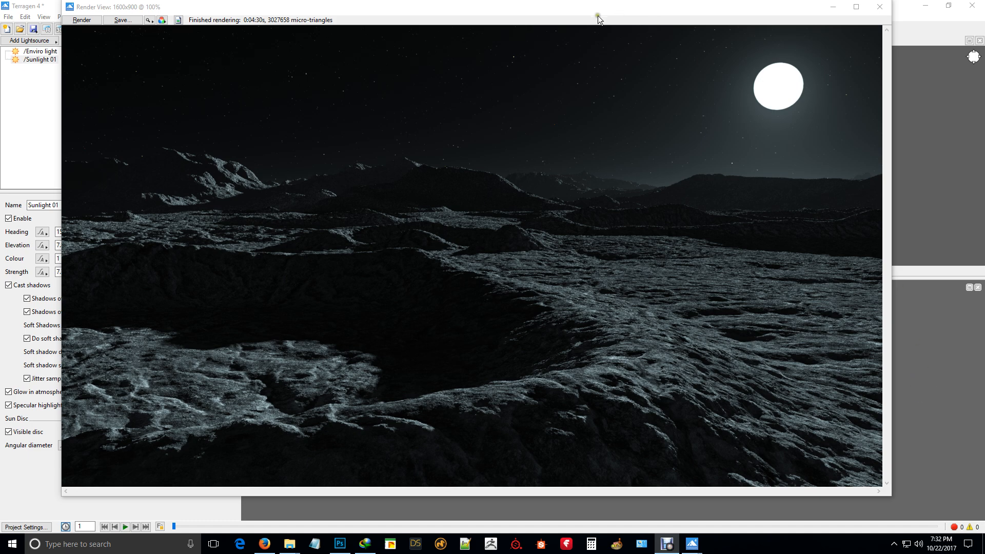
pyautogui.moveTo(580, 9); pyautogui.dragTo(587, 15)
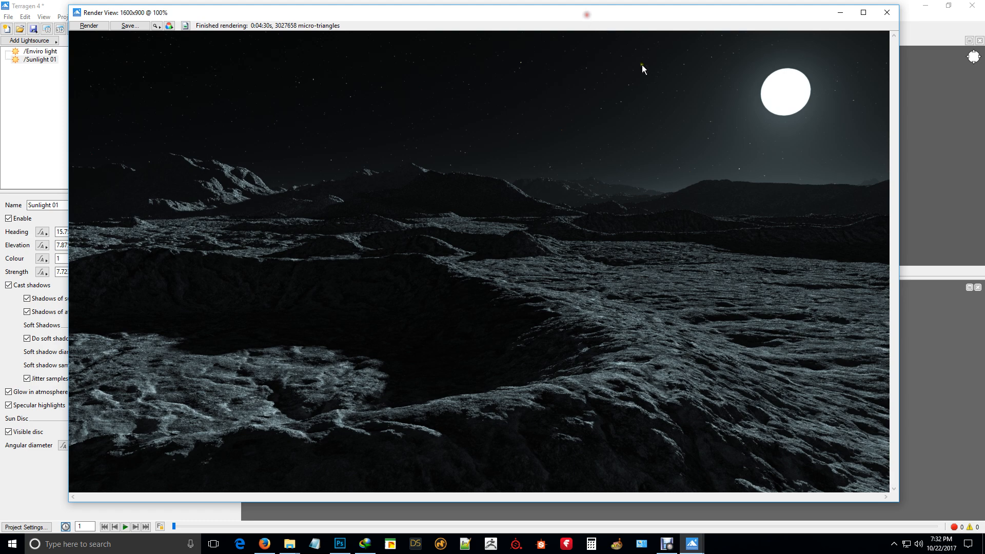